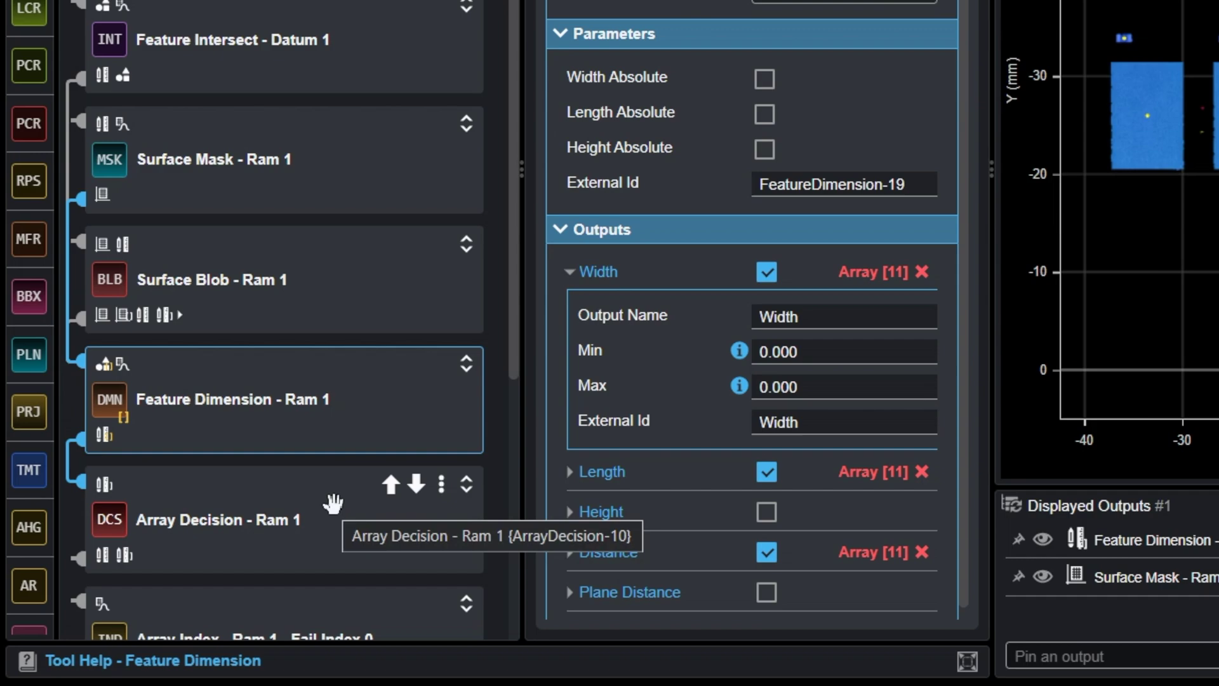
# - Review the Array Decision - Ram 1 limits and Fail Index 0 array input, then open Industrial protocols
pyautogui.click(332, 504)
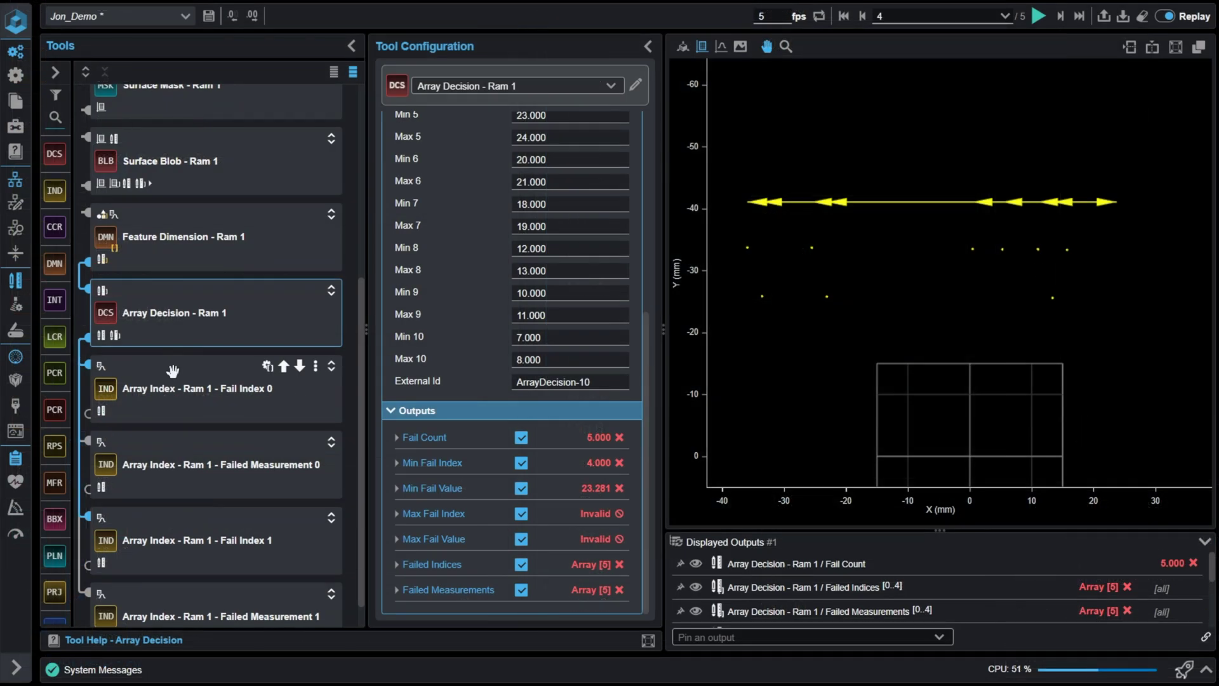
pyautogui.click(216, 609)
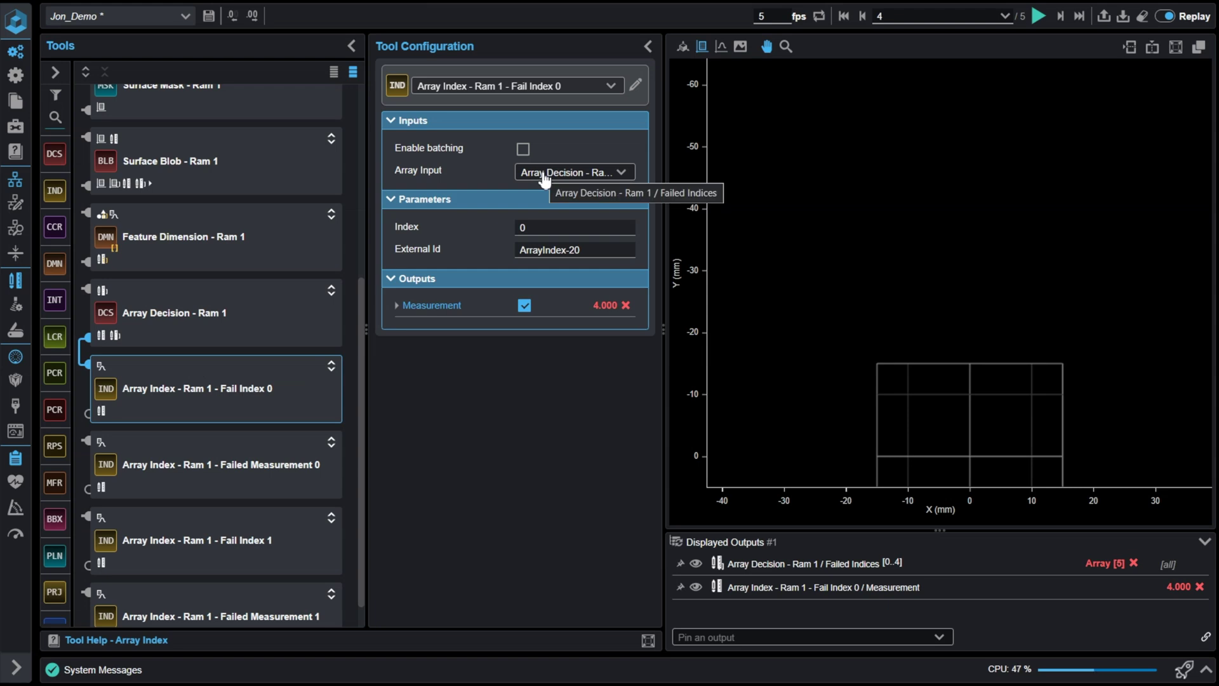
pyautogui.click(544, 177)
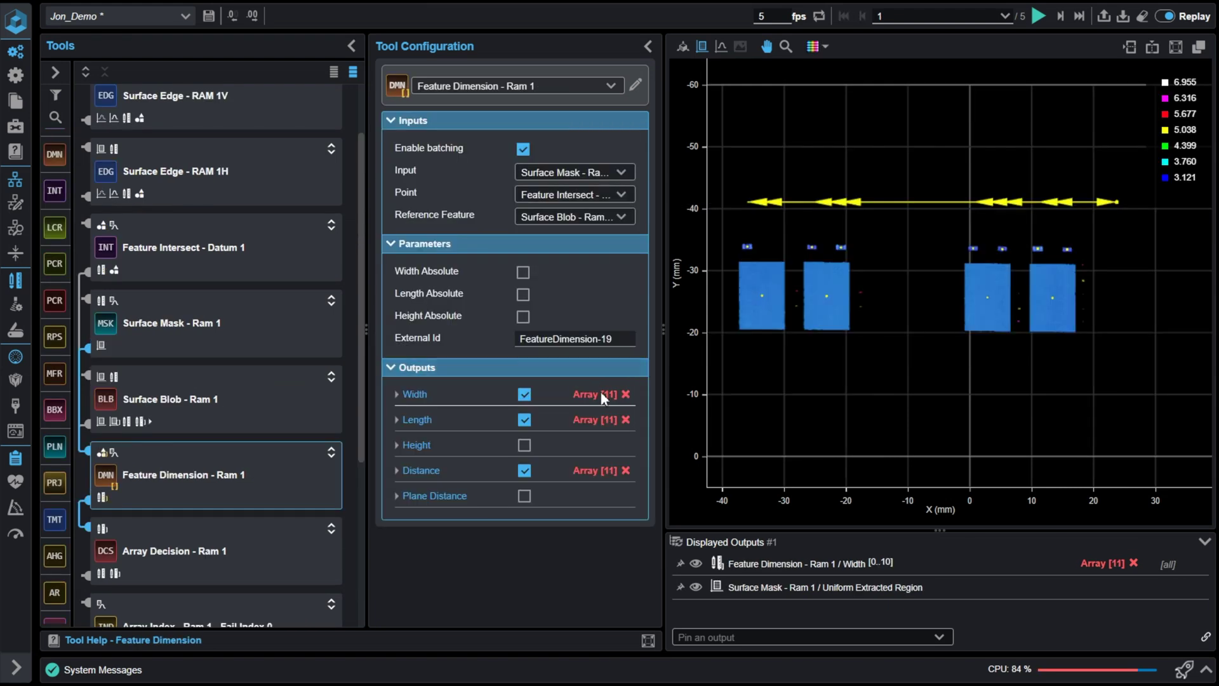
pyautogui.moveTo(603, 398)
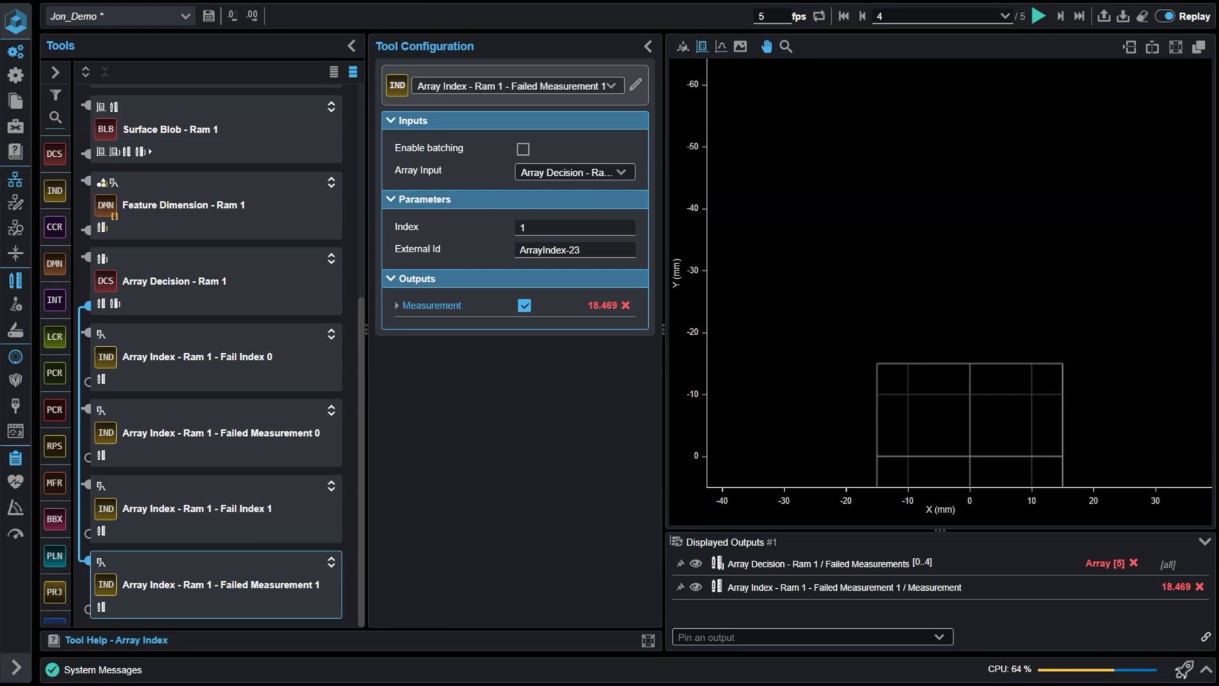
pyautogui.click(41, 409)
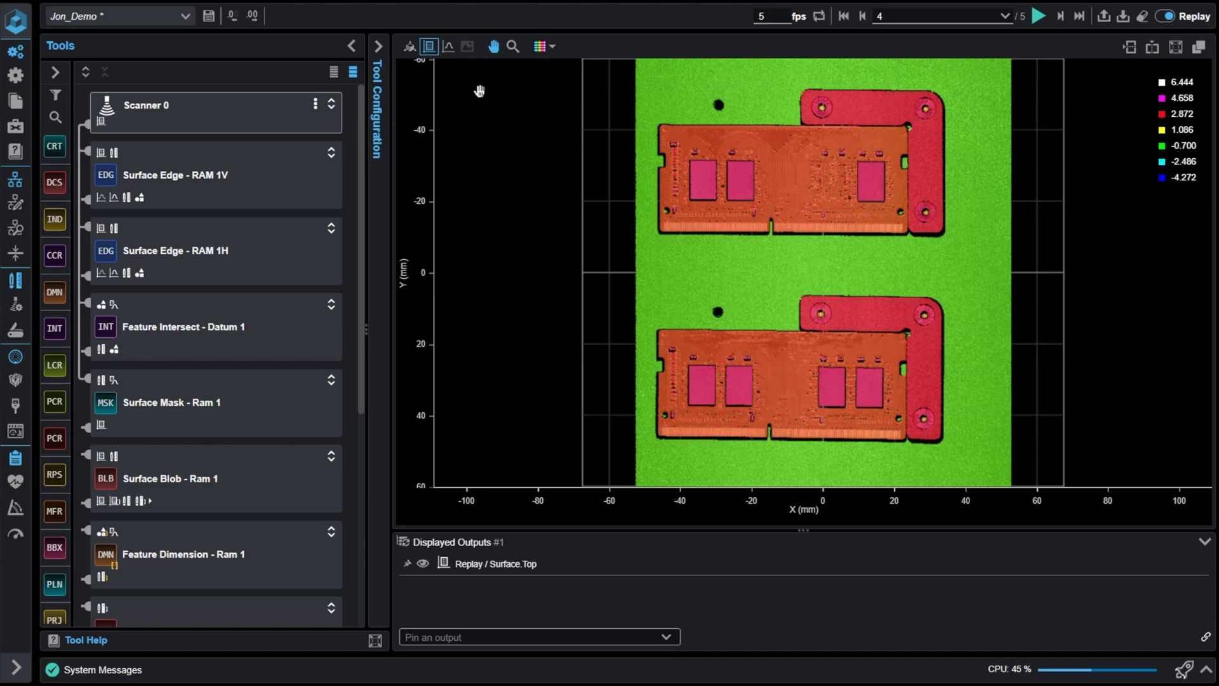
pyautogui.moveTo(697, 241); pyautogui.dragTo(617, 292)
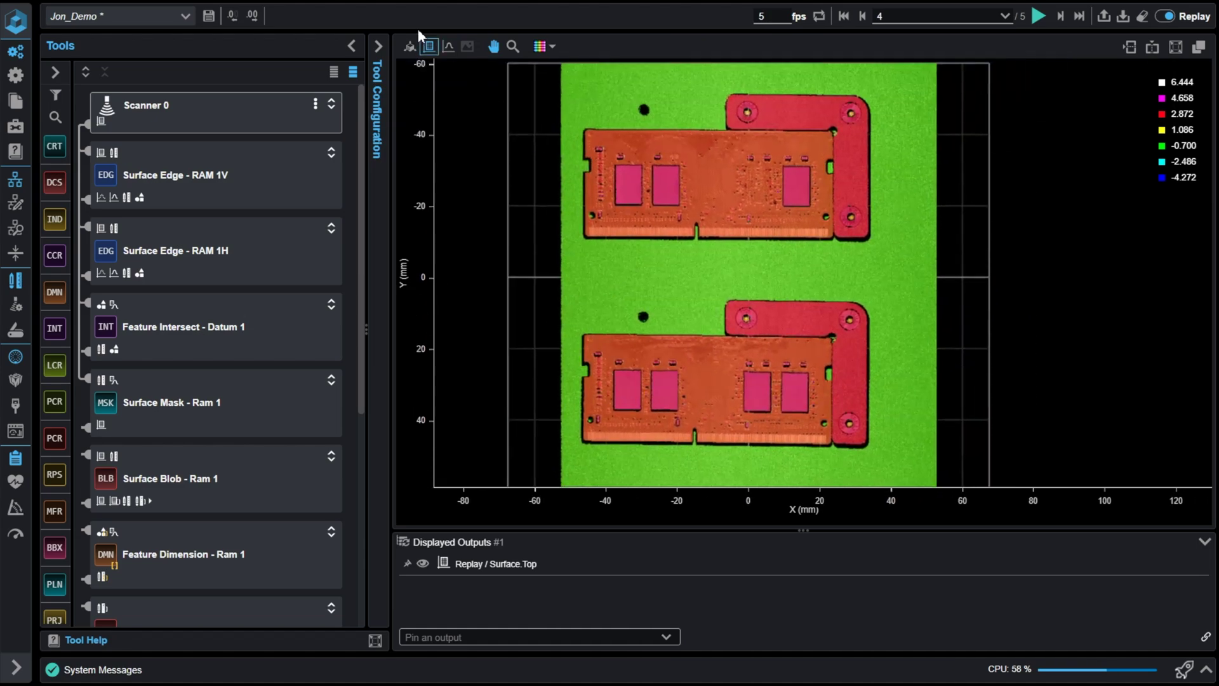
pyautogui.click(408, 46)
pyautogui.moveTo(699, 272); pyautogui.dragTo(806, 170)
pyautogui.scroll(5, 807, 169)
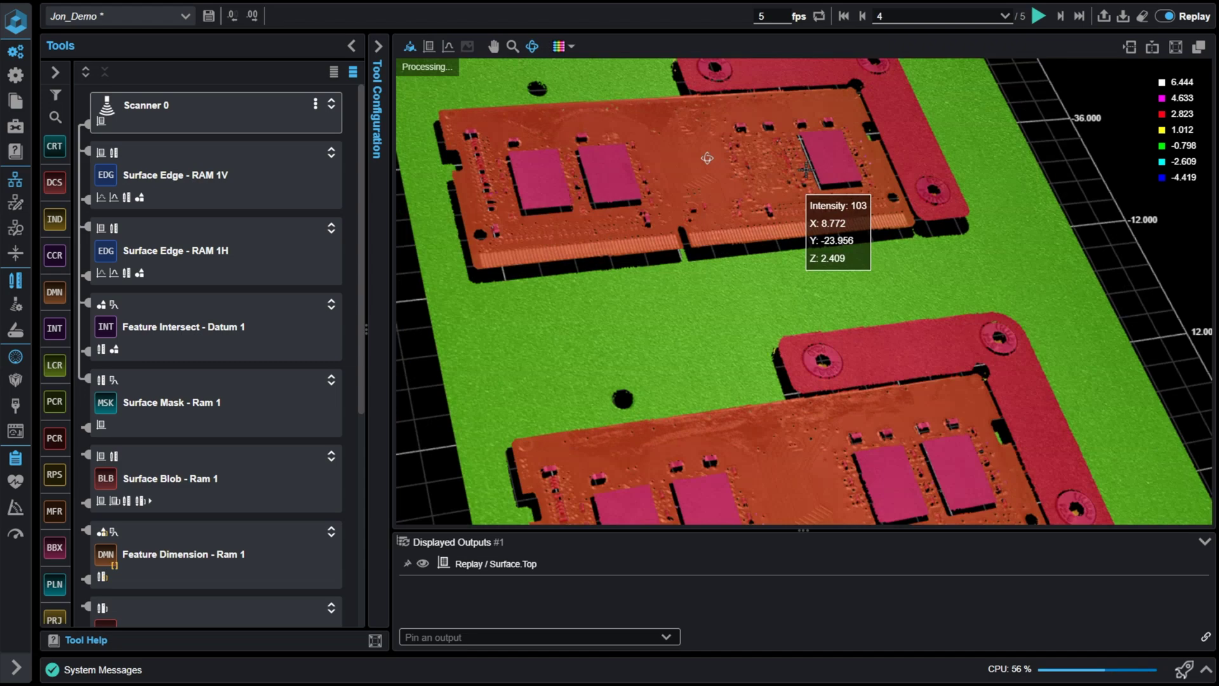
pyautogui.scroll(-5, 701, 166)
pyautogui.scroll(4, 688, 247)
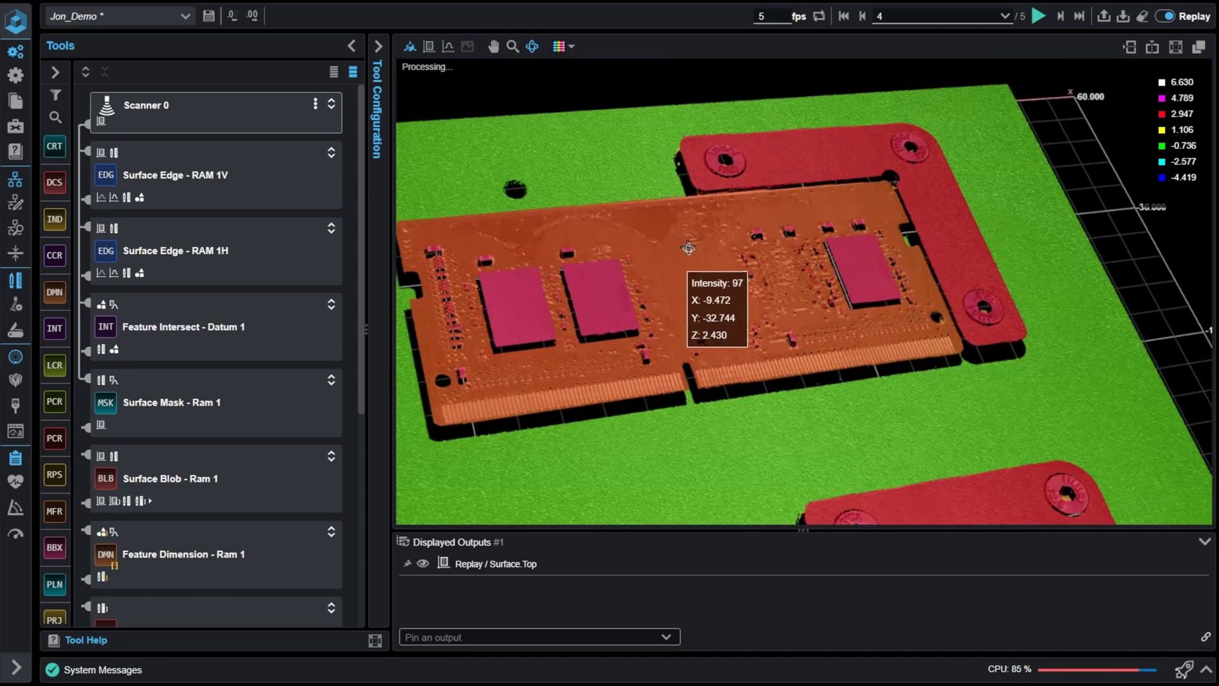
pyautogui.scroll(5, 688, 246)
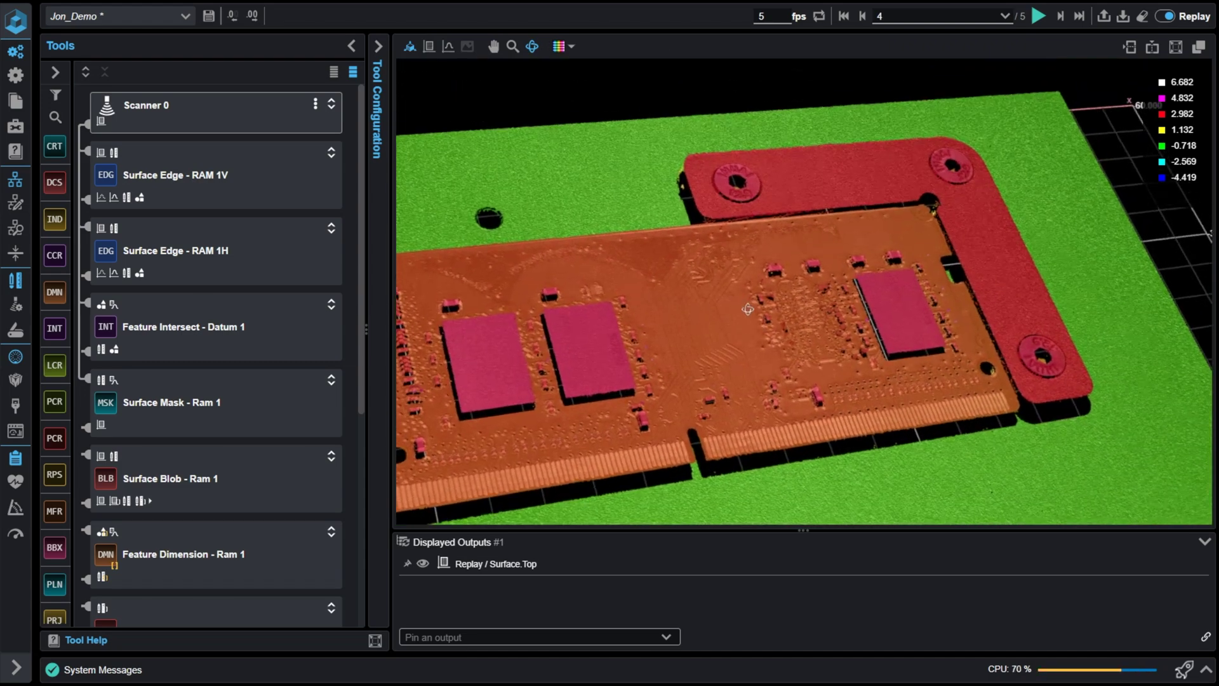
pyautogui.moveTo(702, 272); pyautogui.dragTo(739, 254, button='right')
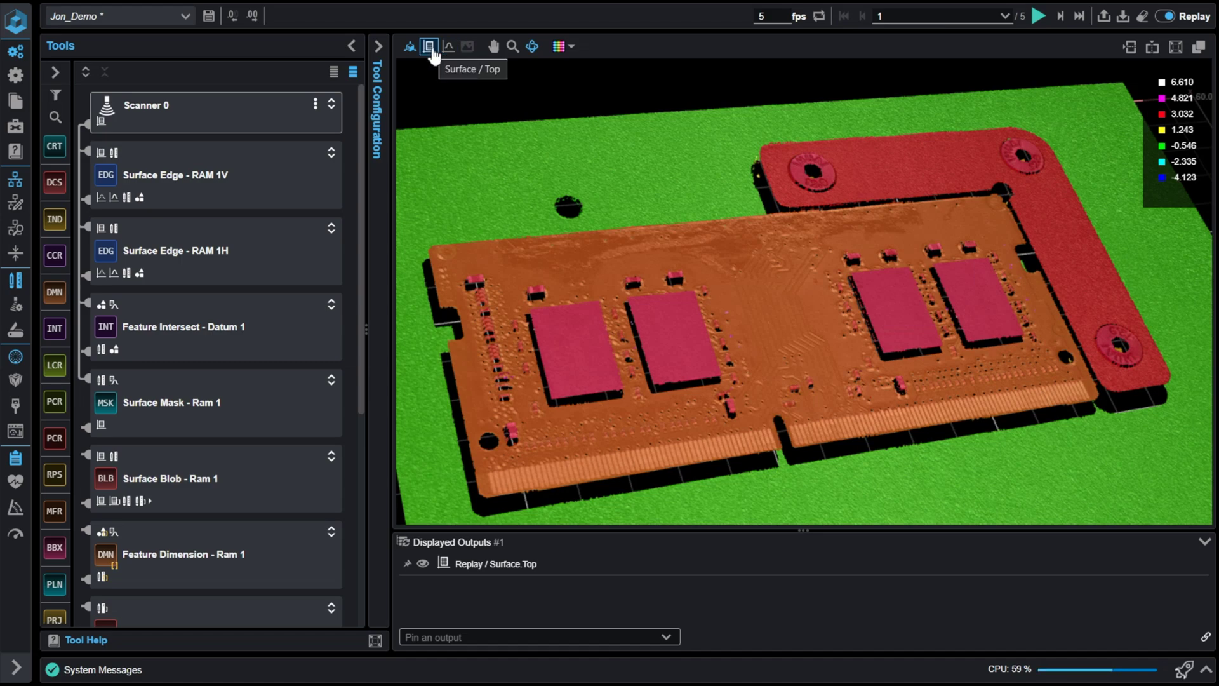
pyautogui.click(429, 48)
pyautogui.scroll(3, 762, 115)
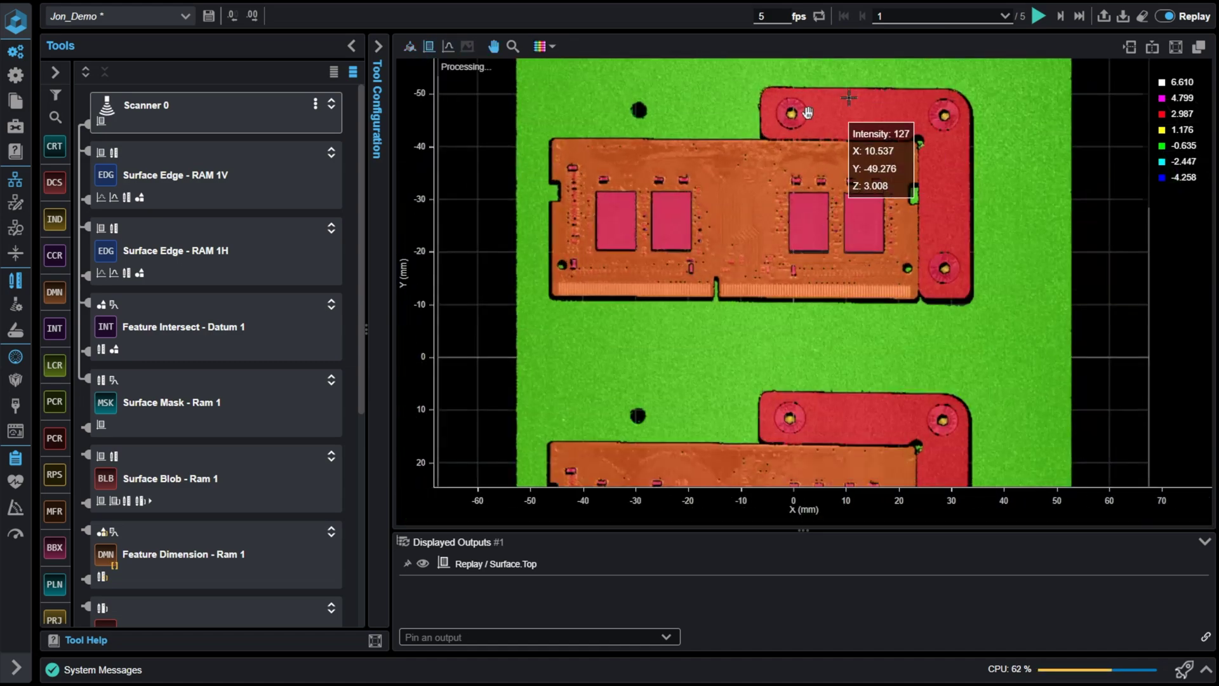
pyautogui.scroll(2, 687, 106)
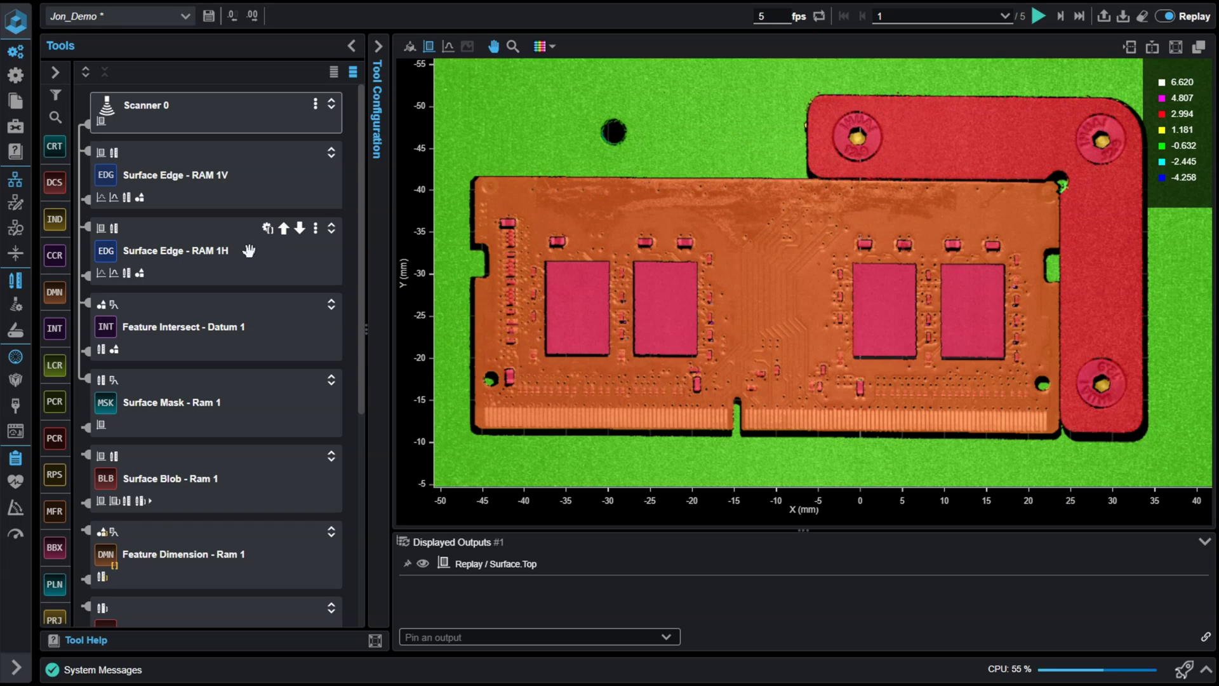
# - Inspect Surface Edge - RAM 1V's configuration and outputs, then select Surface Edge - RAM 1H
pyautogui.click(185, 160)
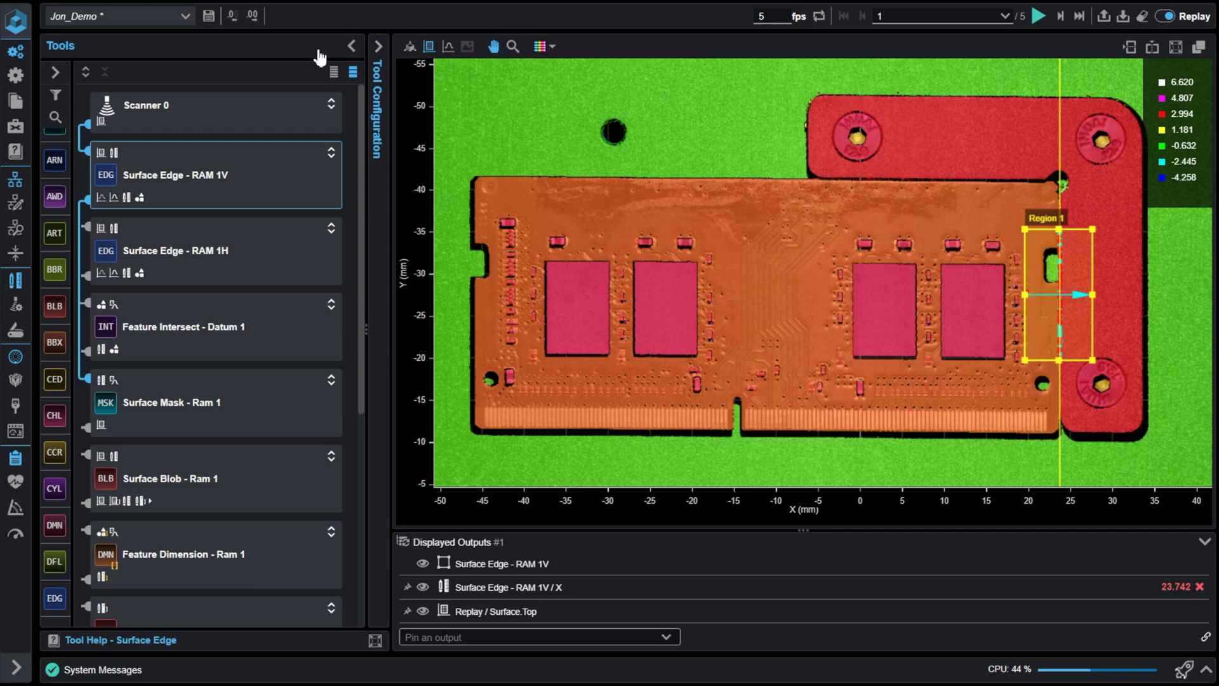
pyautogui.click(378, 46)
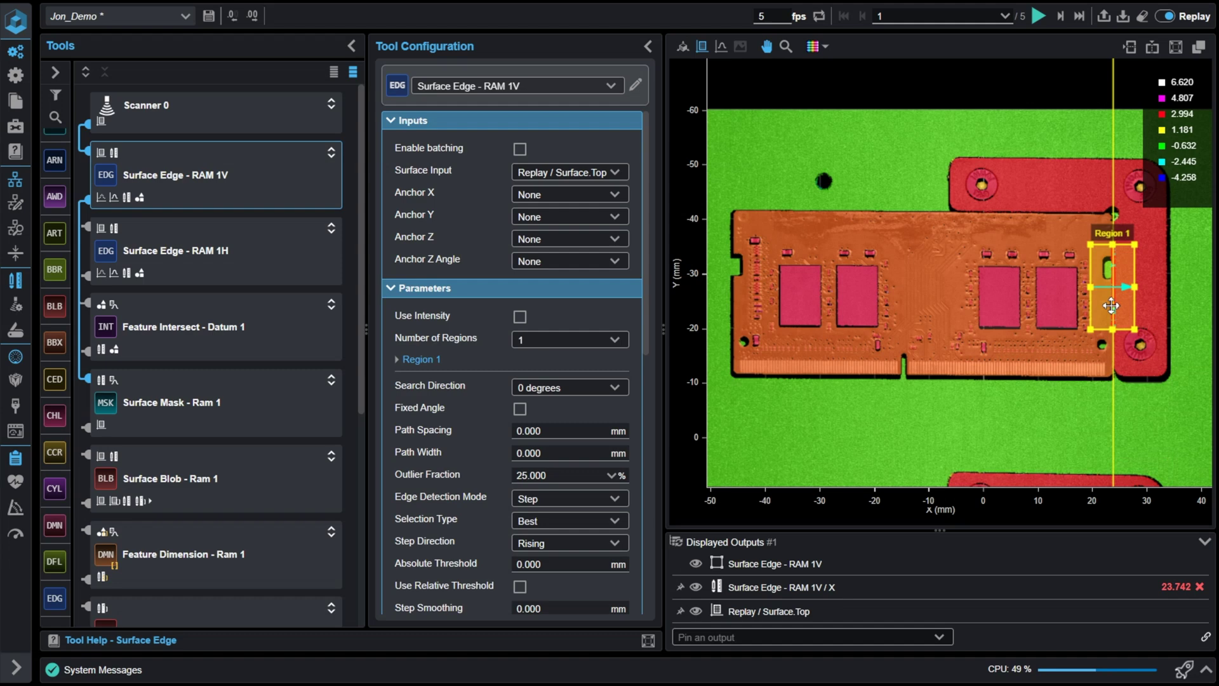
pyautogui.scroll(-1, 436, 313)
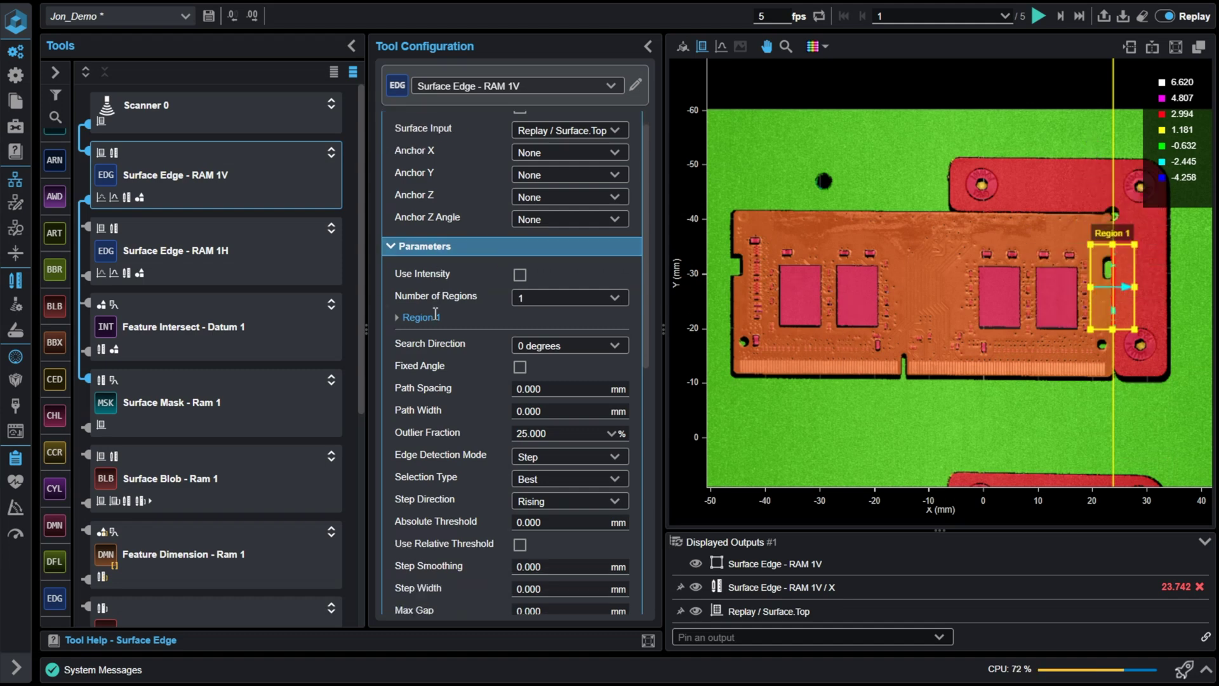
pyautogui.scroll(-10, 436, 313)
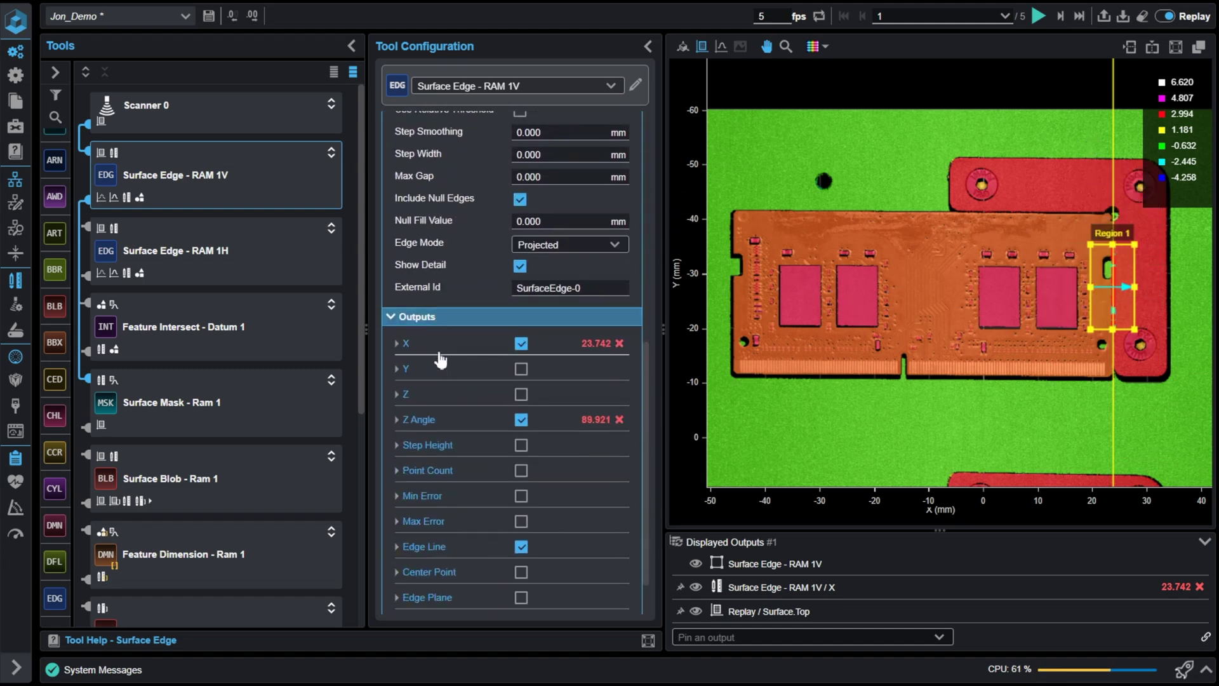
pyautogui.click(259, 259)
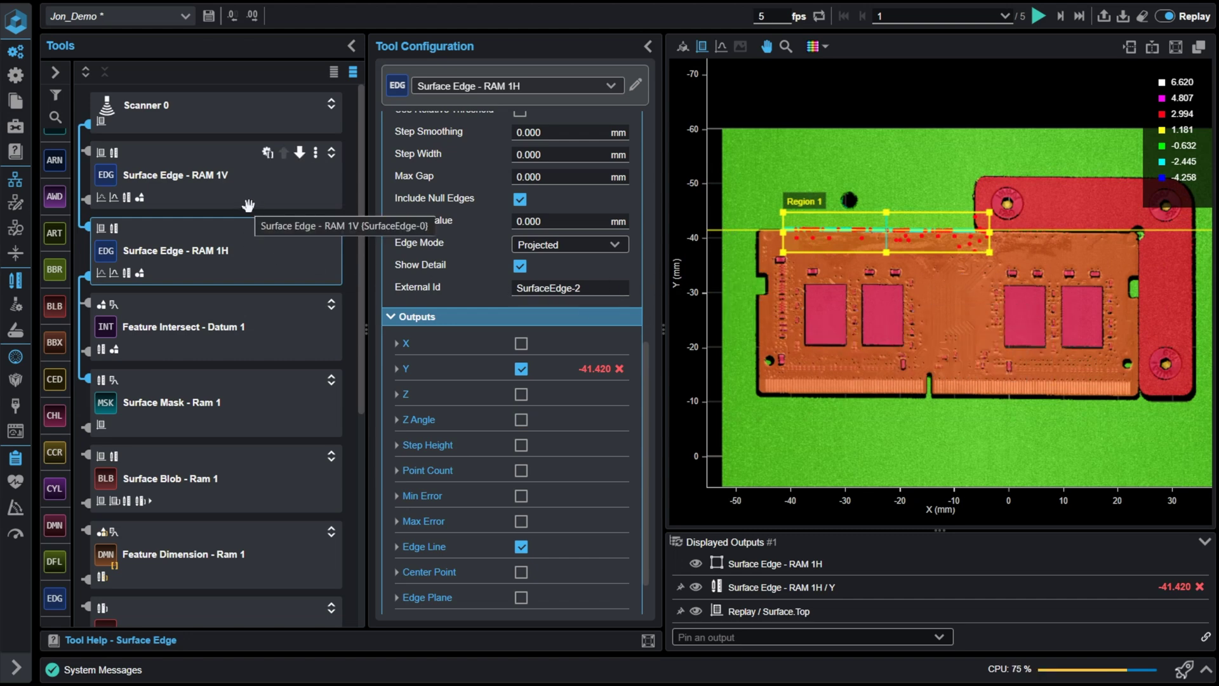
# - Select Feature Intersect - Datum 1 and nudge the height map to see the datum point
pyautogui.click(275, 340)
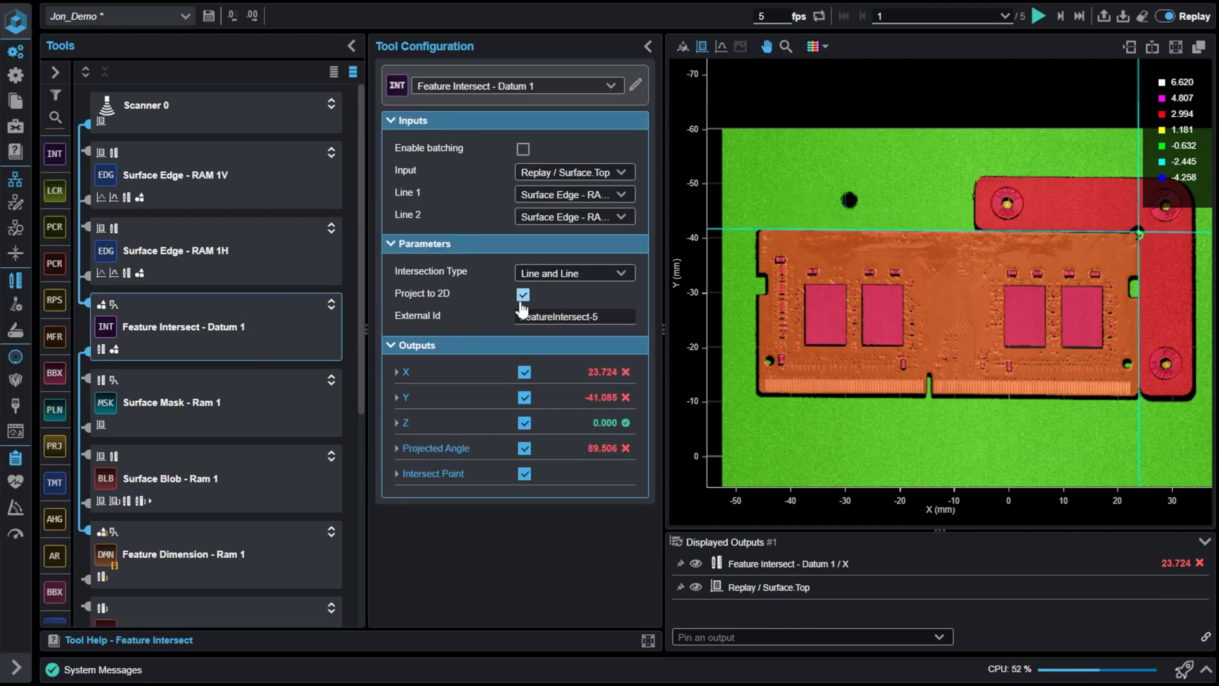
pyautogui.moveTo(991, 290); pyautogui.dragTo(978, 297)
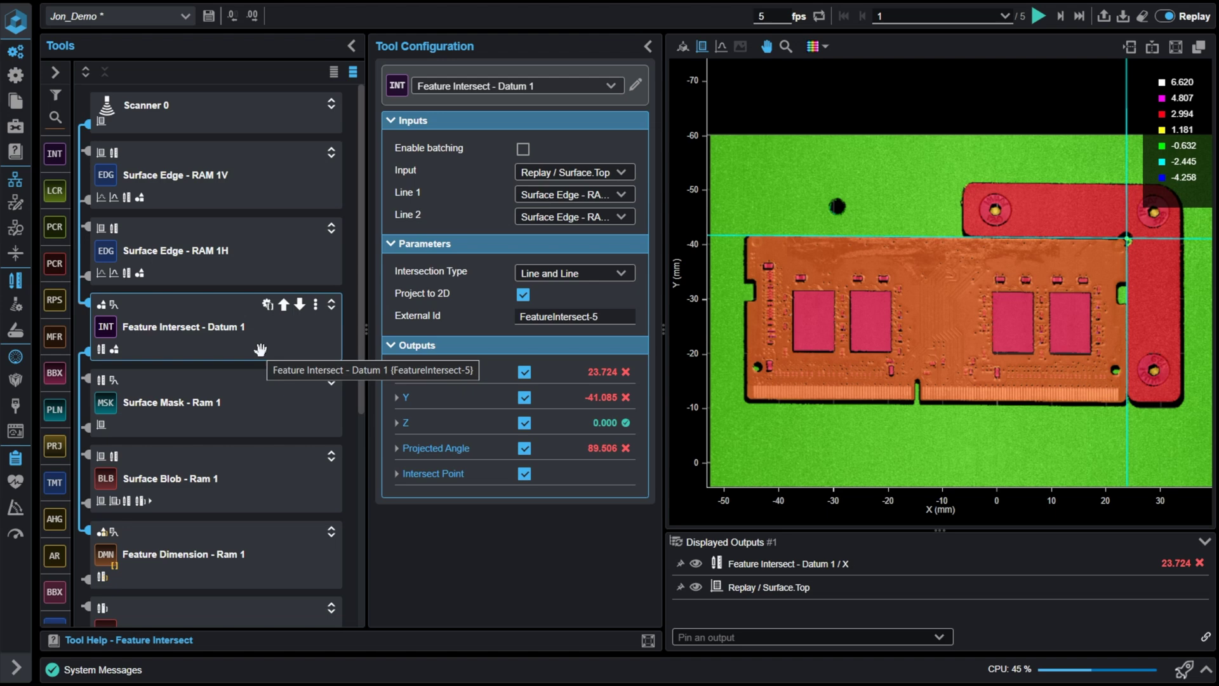
# - Show Surface Mask - Ram 1's Uniform Extracted Region in 3D, then center it in 2D view
pyautogui.click(257, 409)
pyautogui.scroll(3, 1012, 286)
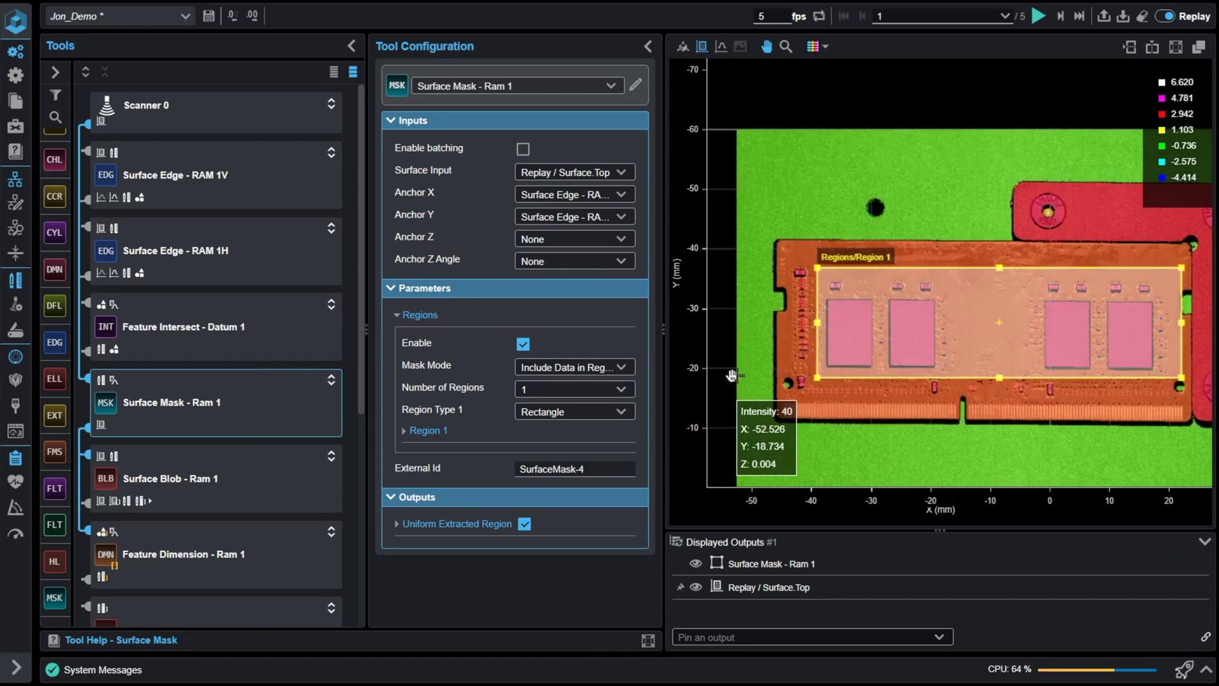
pyautogui.click(683, 46)
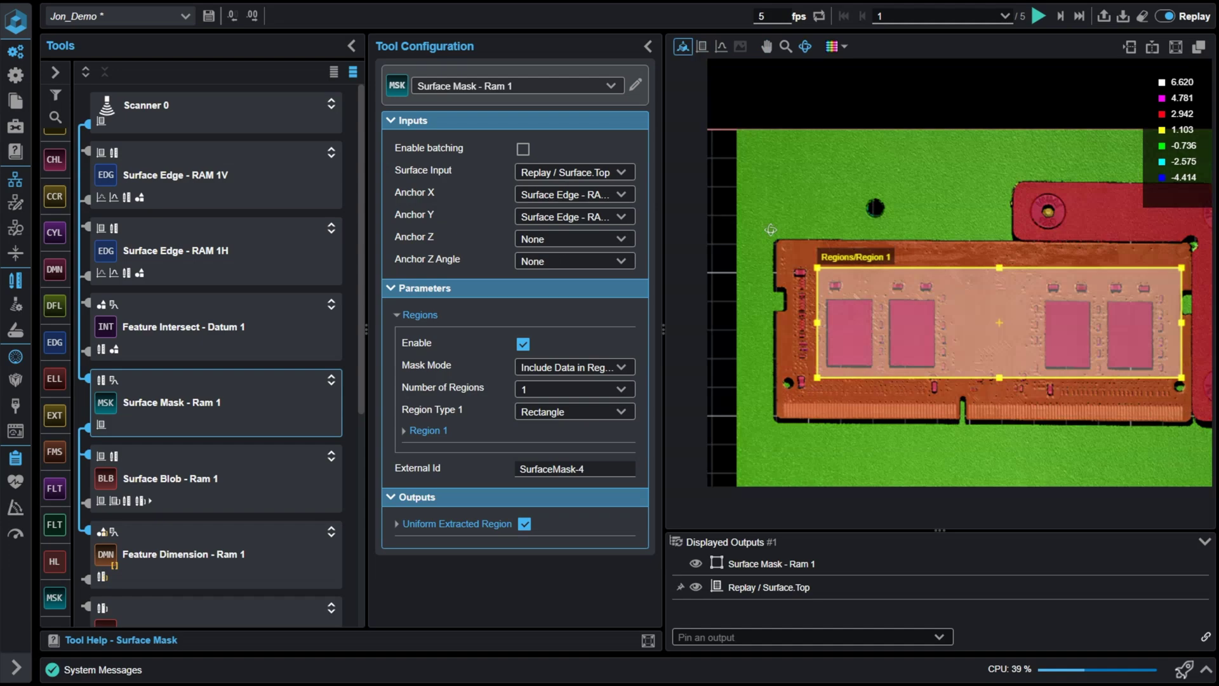
pyautogui.moveTo(838, 457); pyautogui.dragTo(783, 259)
pyautogui.scroll(3, 782, 259)
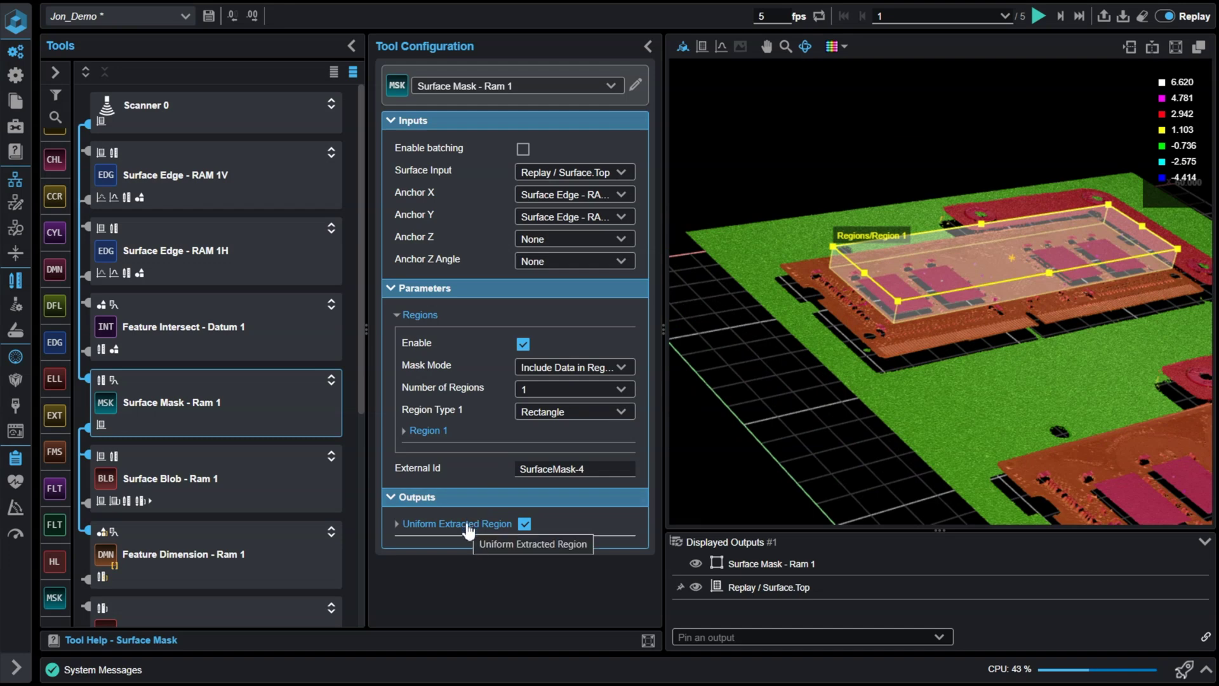
pyautogui.click(468, 526)
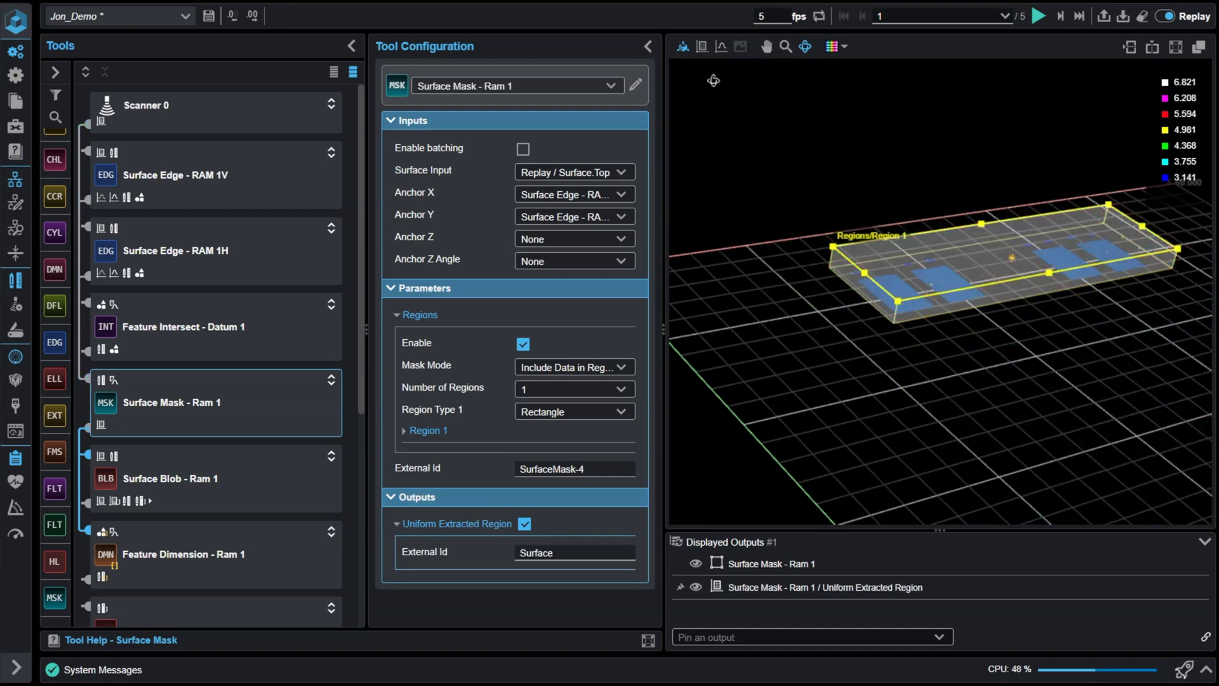
pyautogui.click(701, 46)
pyautogui.scroll(3, 934, 150)
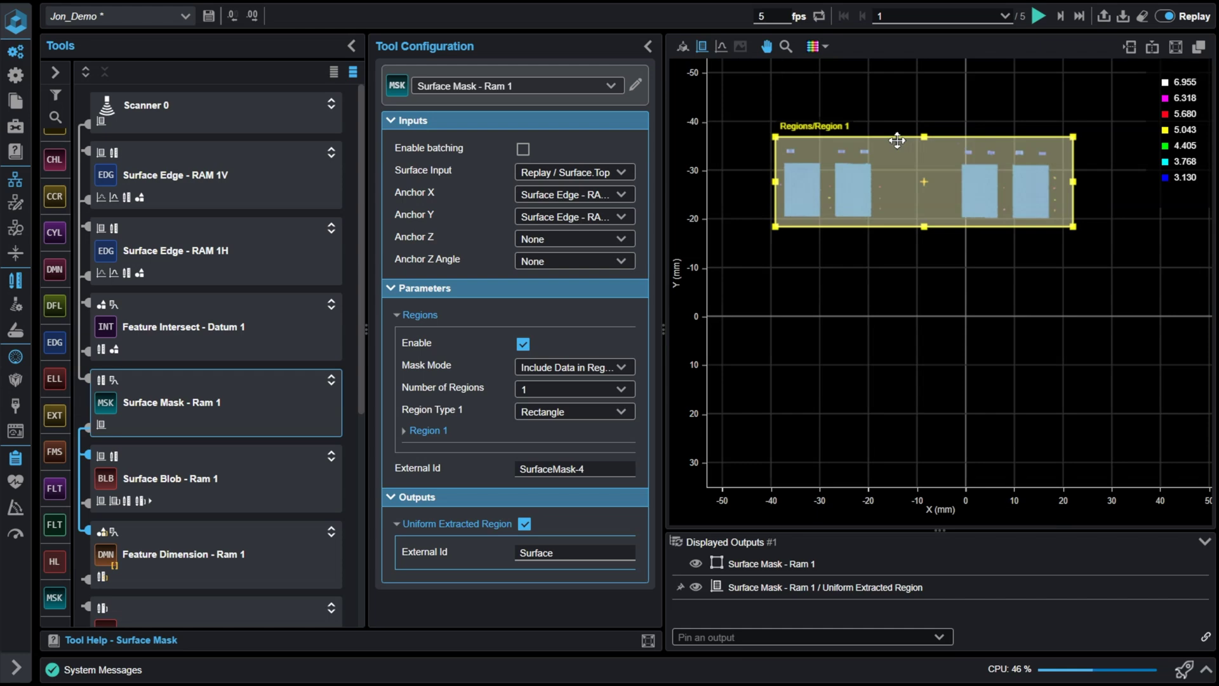
pyautogui.moveTo(892, 105); pyautogui.dragTo(934, 131)
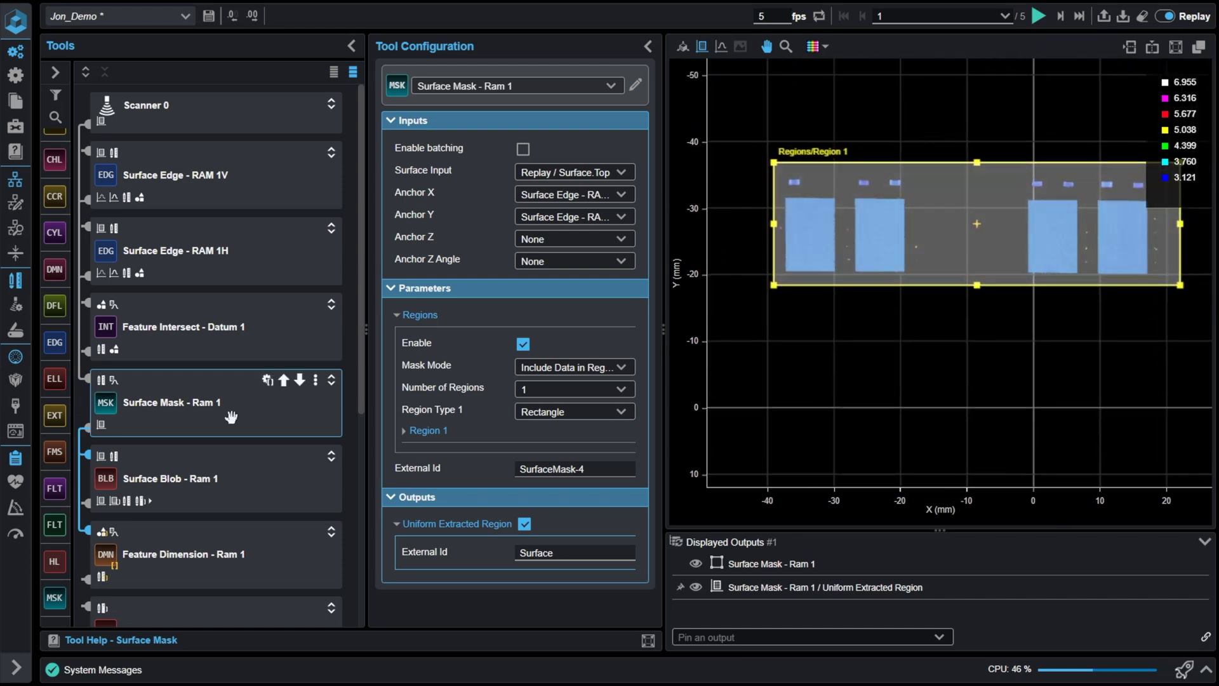
# - Select Surface Blob - Ram 1 and keep blob ordering at Position - X increasing
pyautogui.click(240, 485)
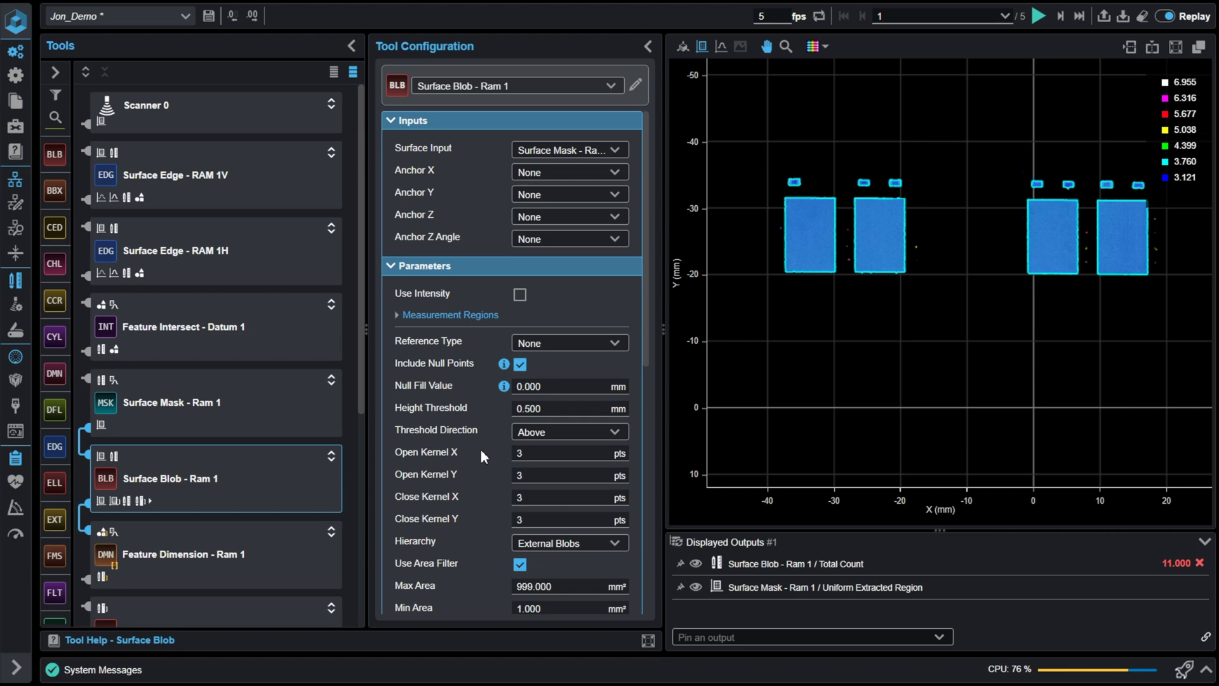
pyautogui.scroll(-5, 483, 444)
pyautogui.scroll(-5, 487, 438)
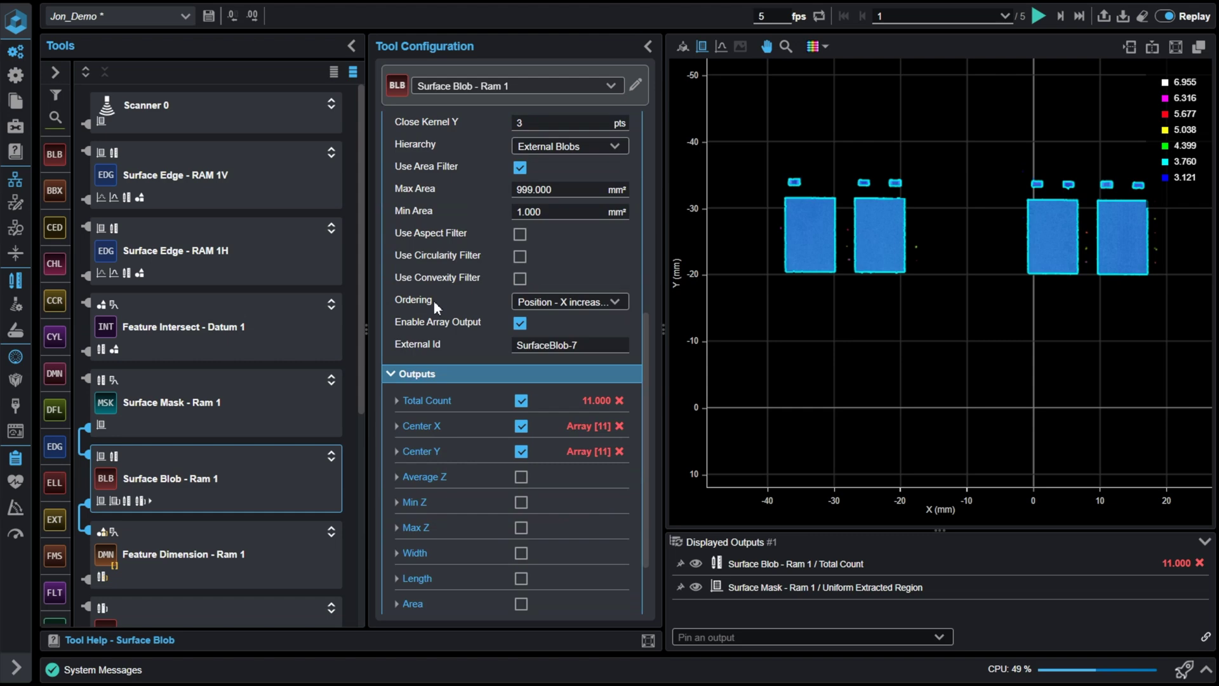
pyautogui.click(540, 302)
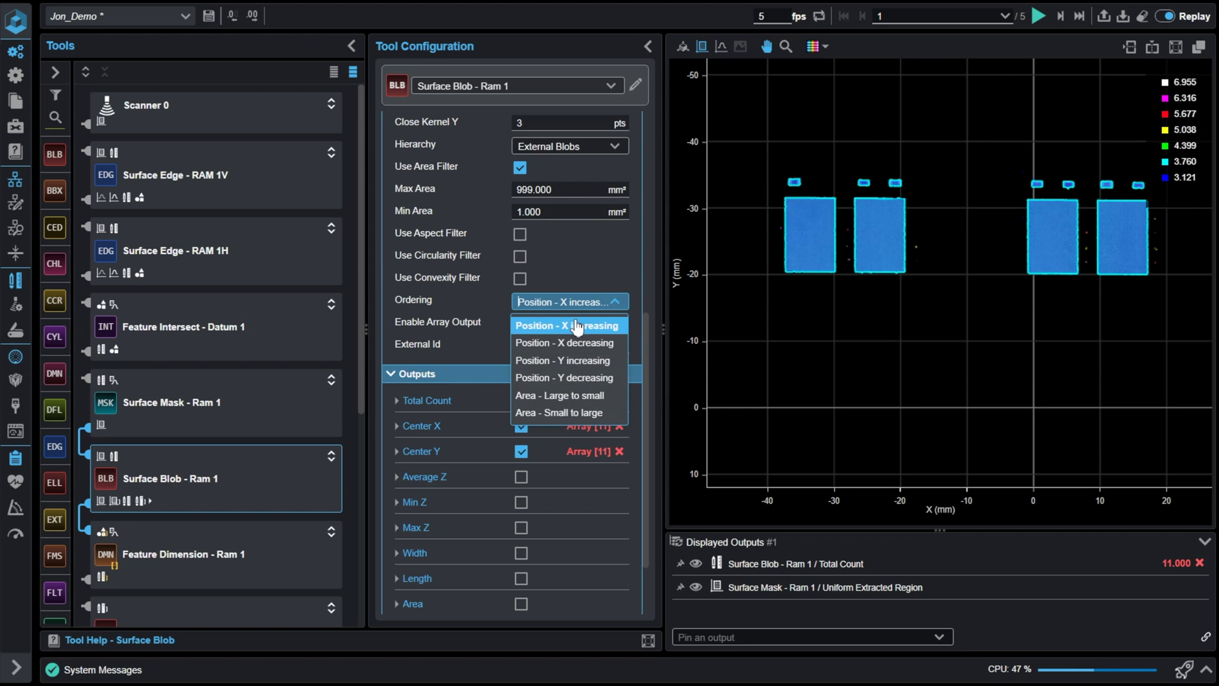
pyautogui.click(580, 280)
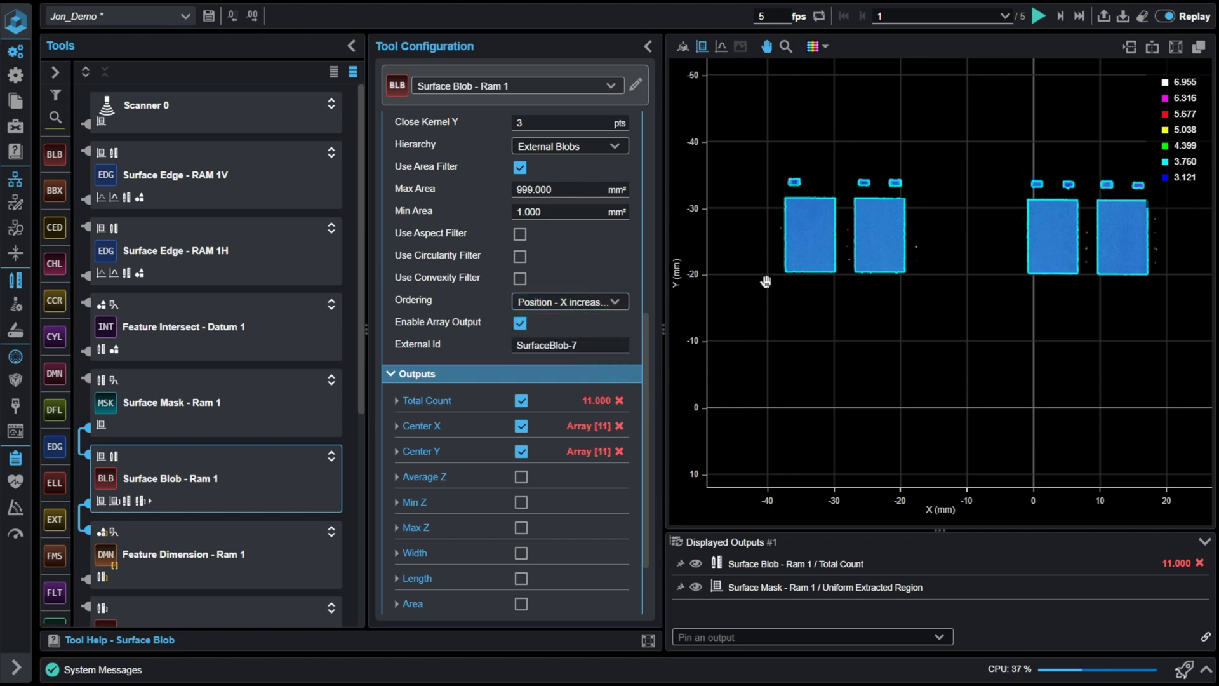
# - Inspect the 11 values in the Center X Array output
pyautogui.moveTo(798, 234)
pyautogui.click(588, 436)
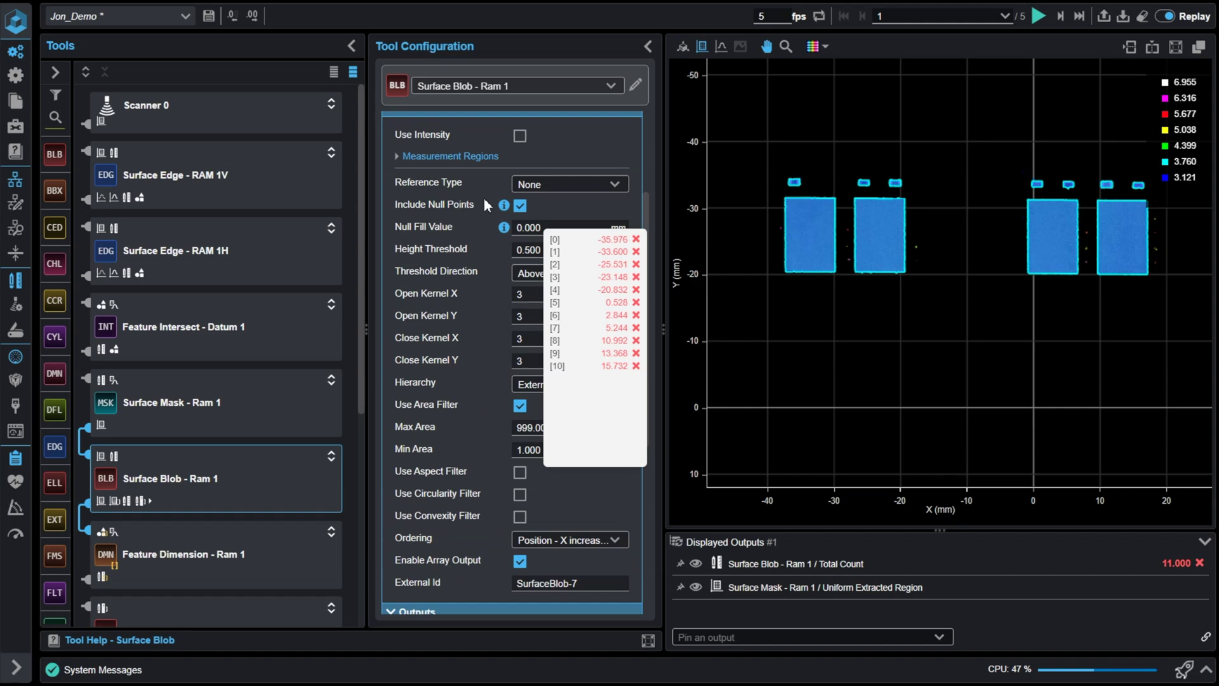
pyautogui.click(477, 206)
pyautogui.scroll(-1, 481, 448)
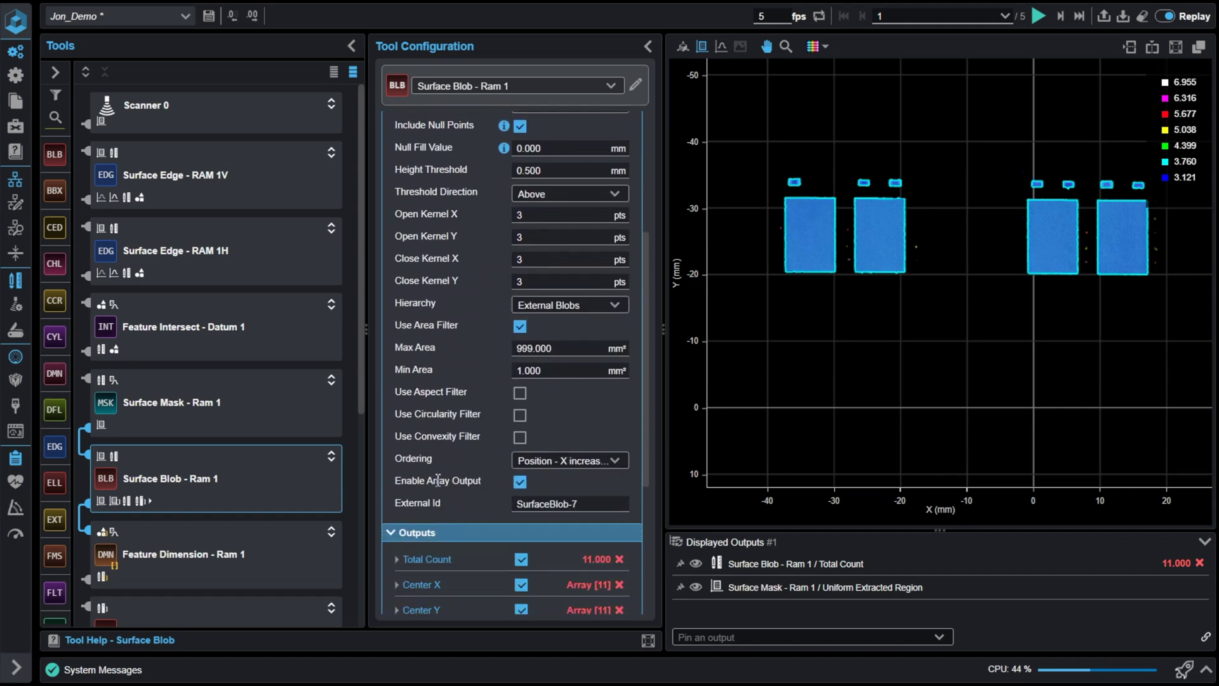
pyautogui.scroll(-3, 515, 485)
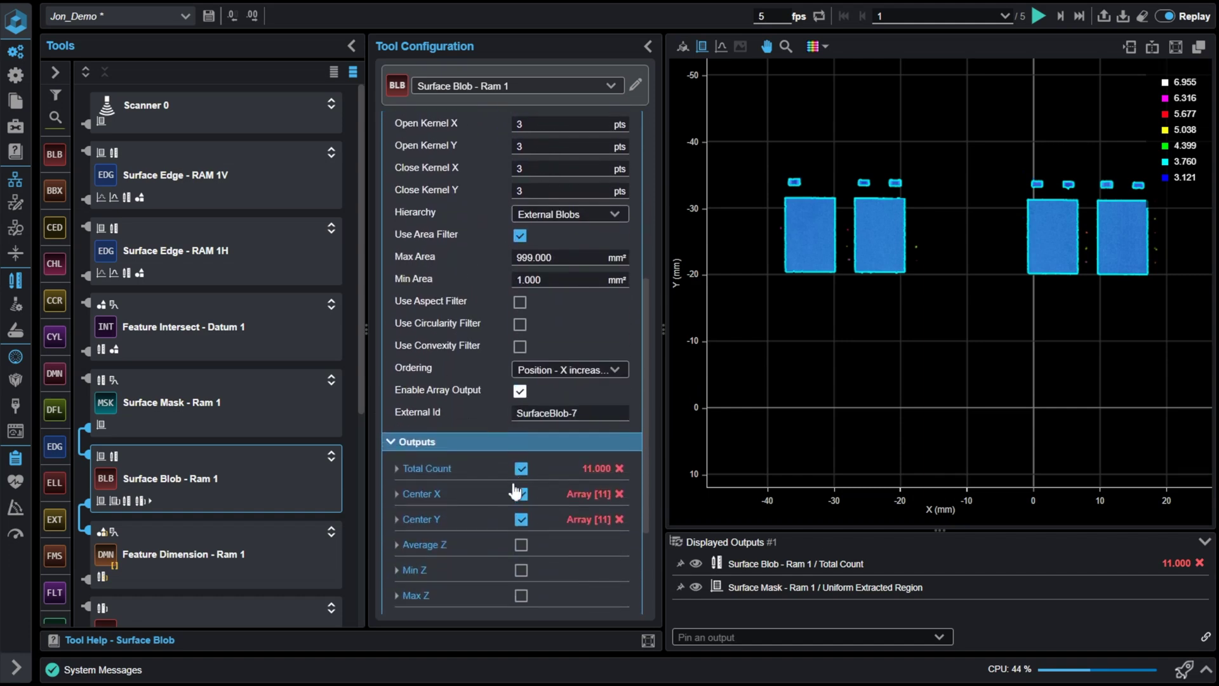
pyautogui.click(598, 432)
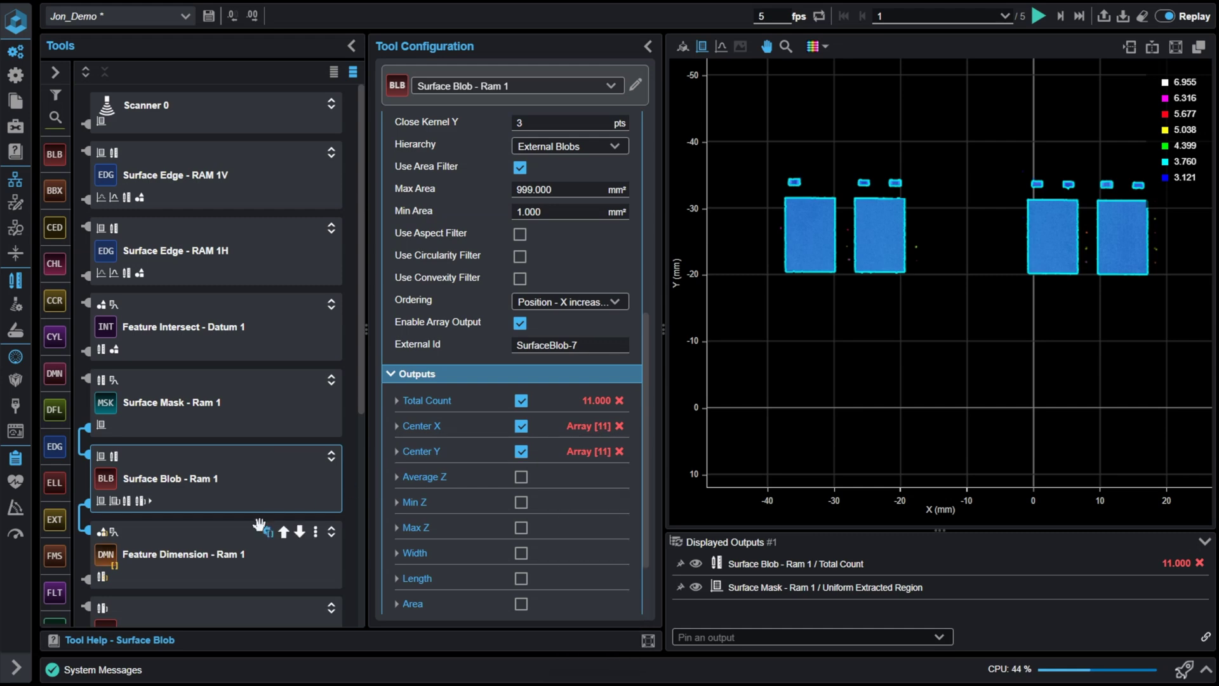
# - In Feature Dimension - Ram 1, view the 11 Width values and expand the Width output details
pyautogui.click(226, 537)
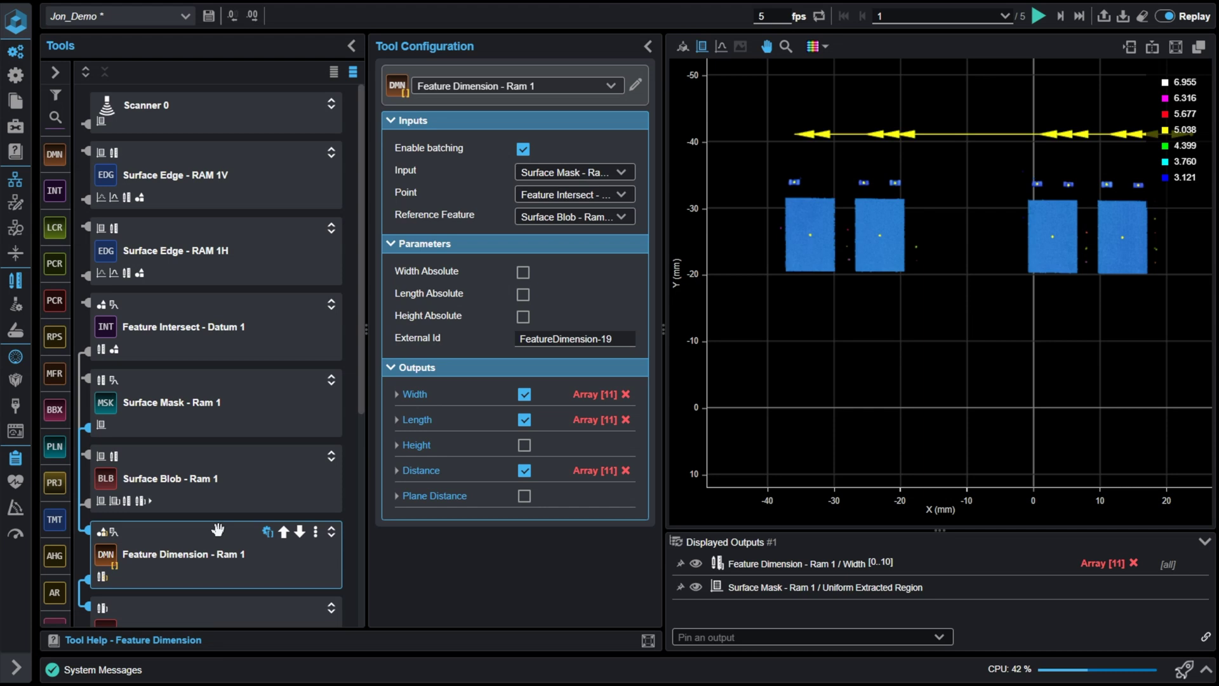
pyautogui.scroll(-1, 218, 529)
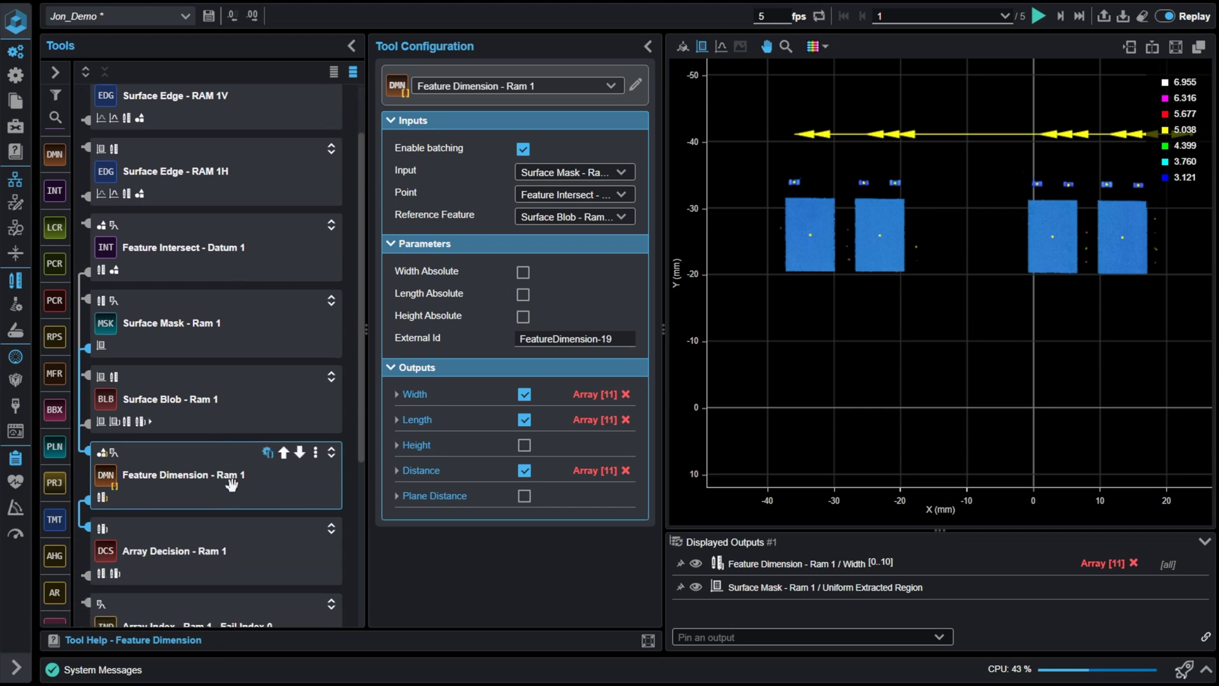
pyautogui.scroll(-3, 878, 330)
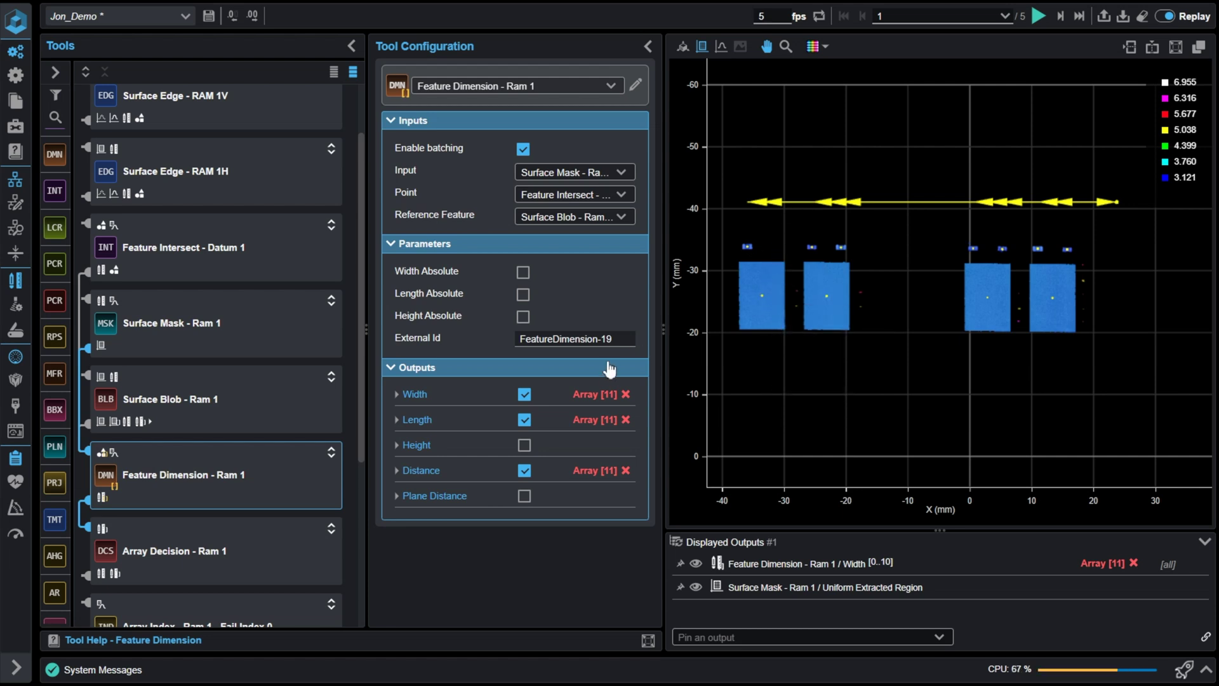
pyautogui.moveTo(605, 398)
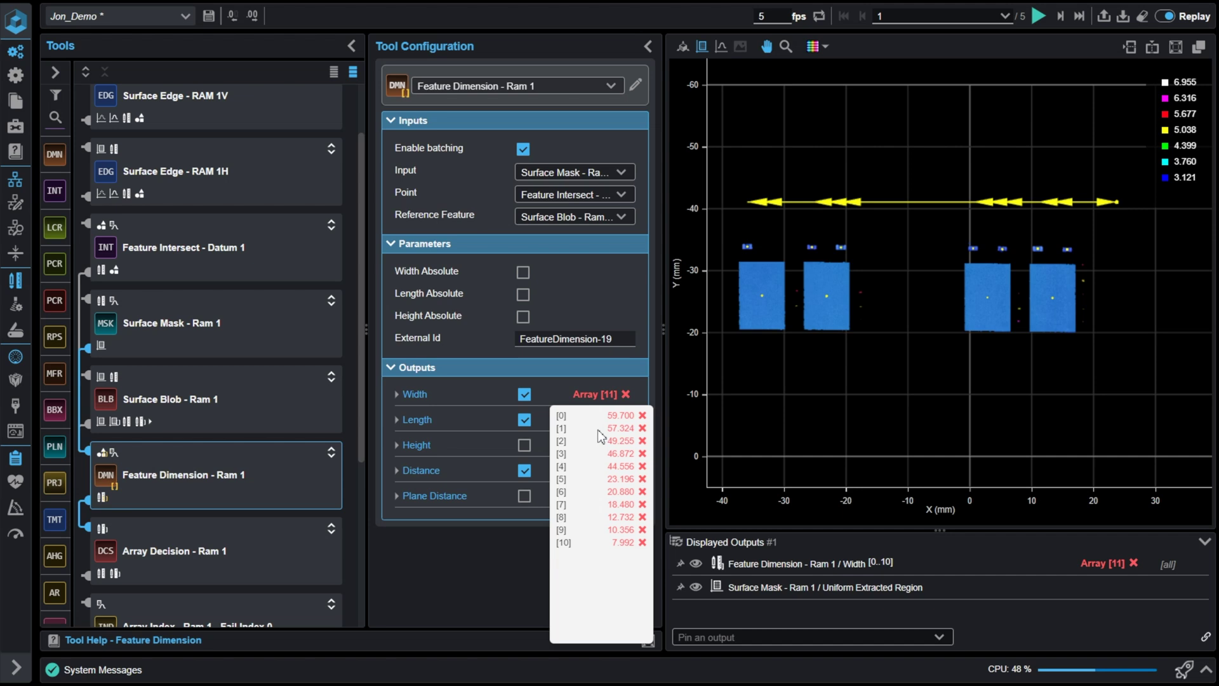
pyautogui.click(415, 395)
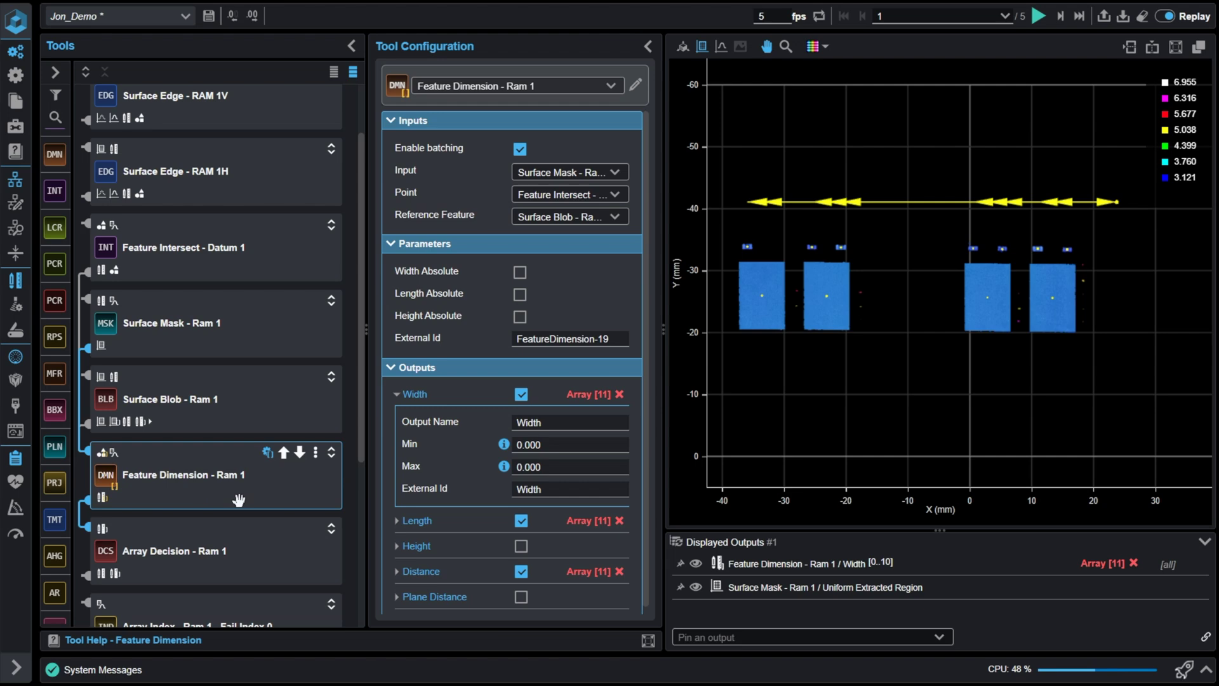
# - In Array Decision - Ram 1, keep measurement Feature Dimension - Ram 1 / Width with count 11
pyautogui.click(283, 538)
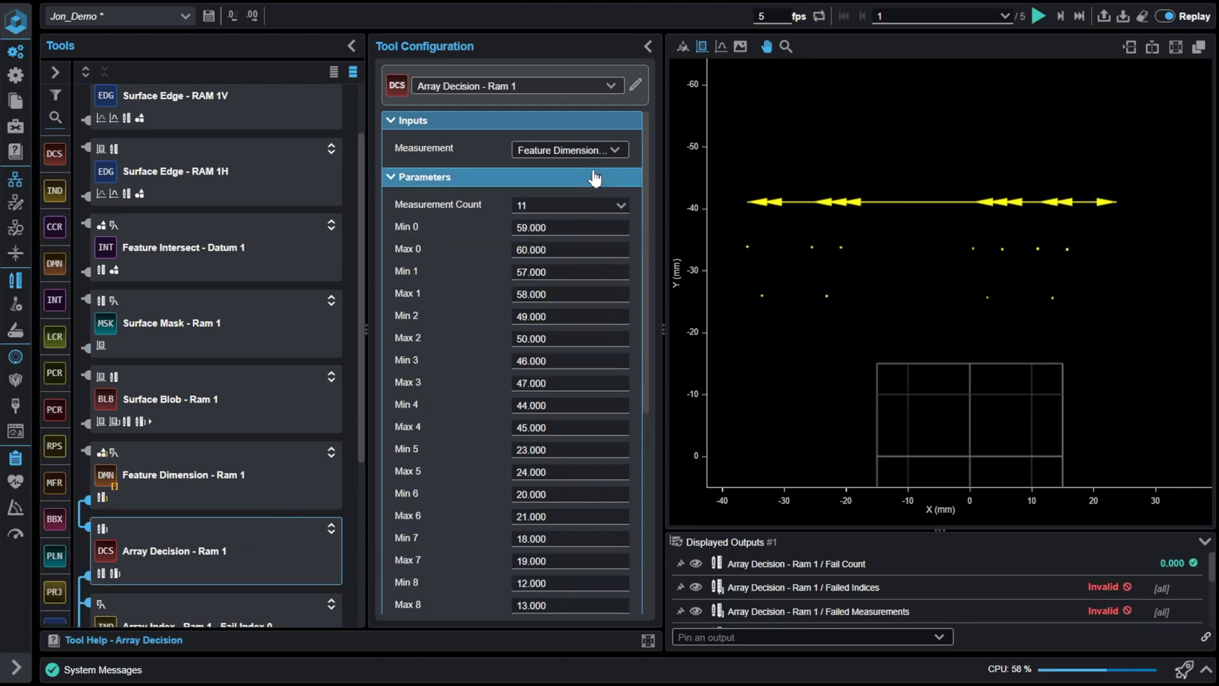
pyautogui.click(601, 152)
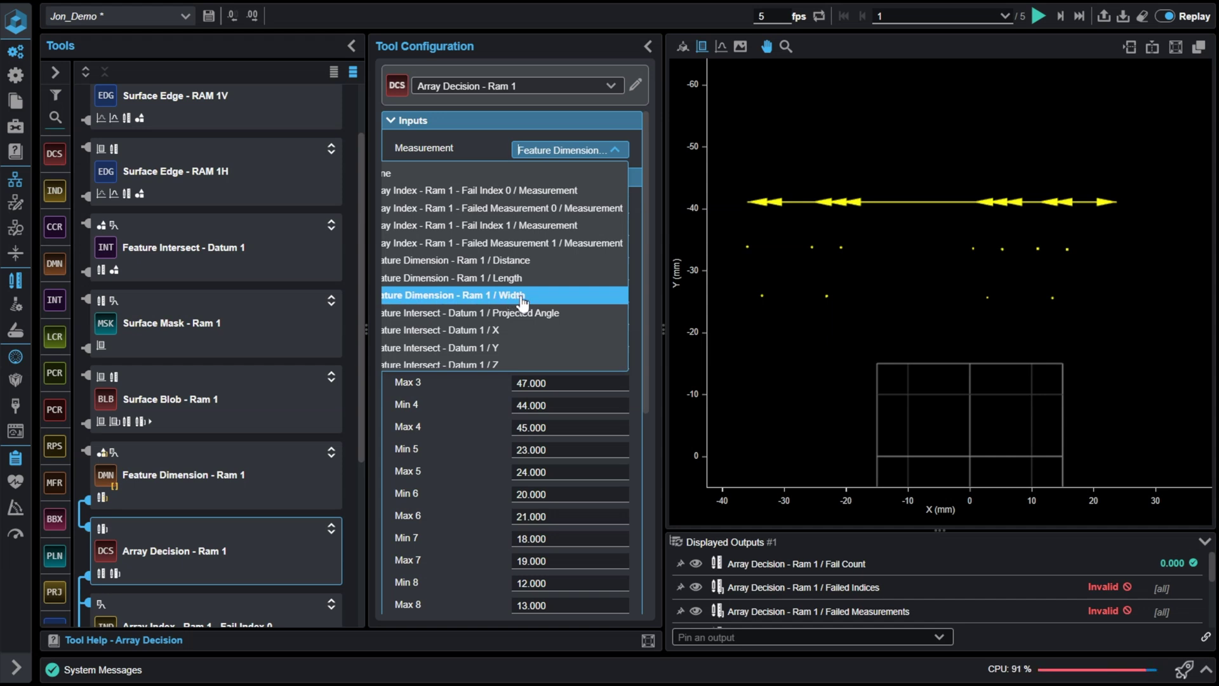
pyautogui.click(485, 135)
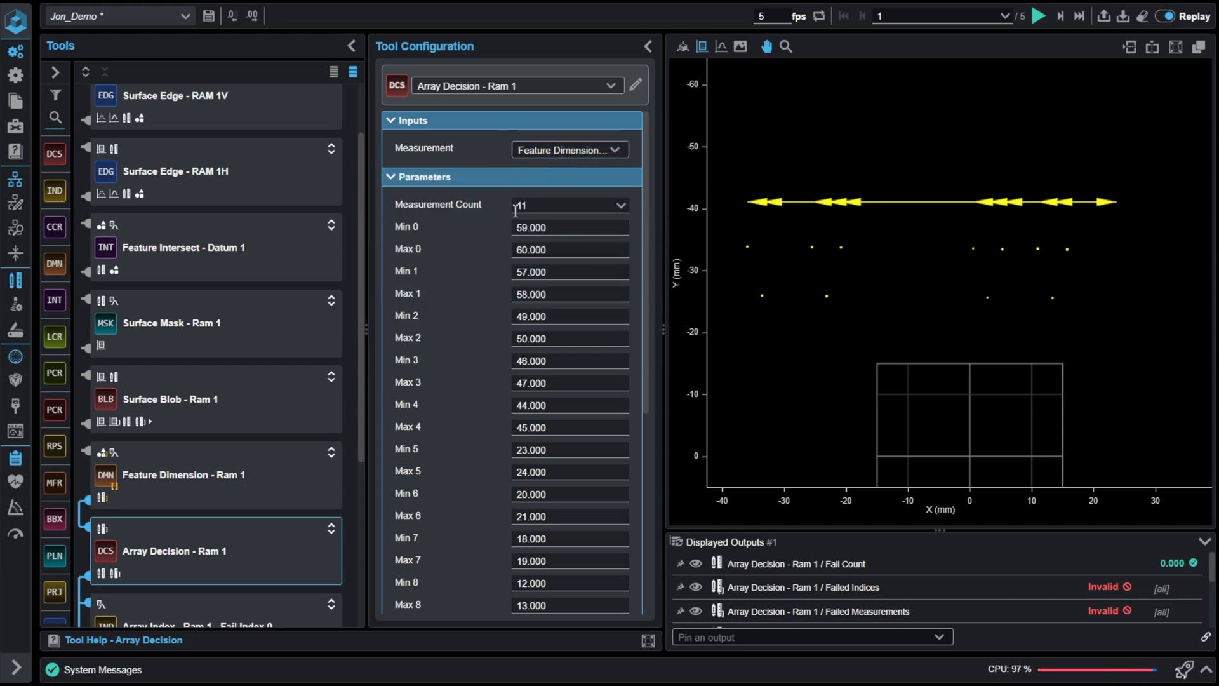
pyautogui.click(546, 205)
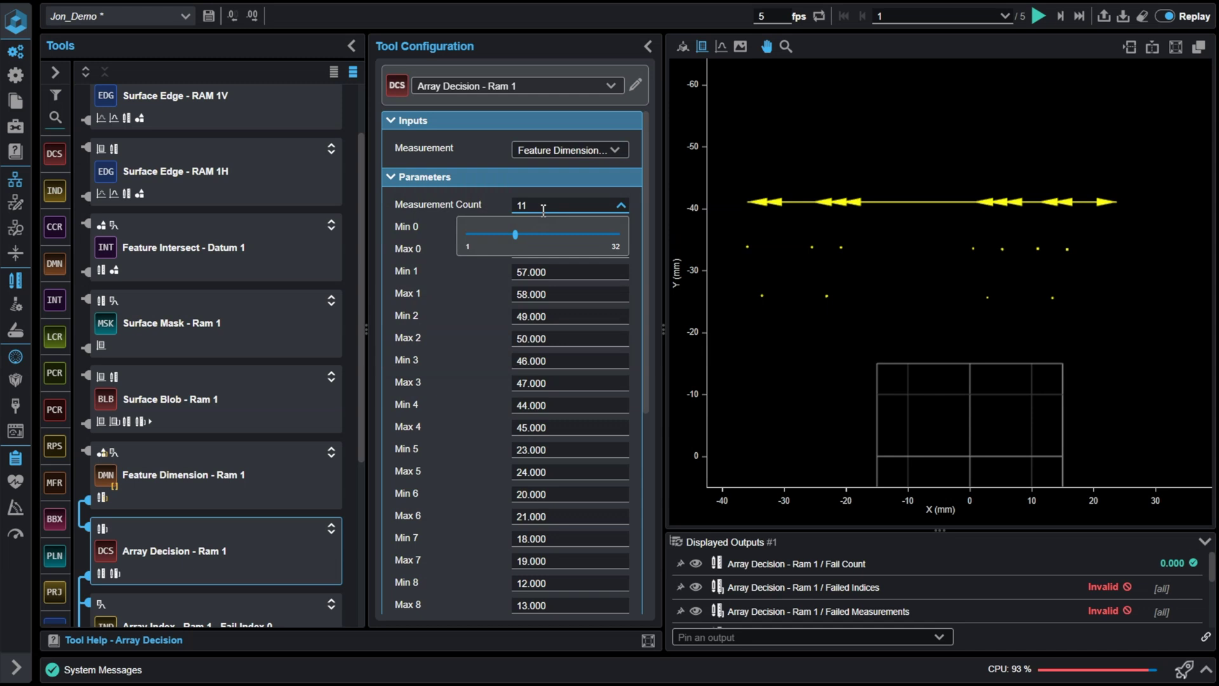
pyautogui.press('Return')
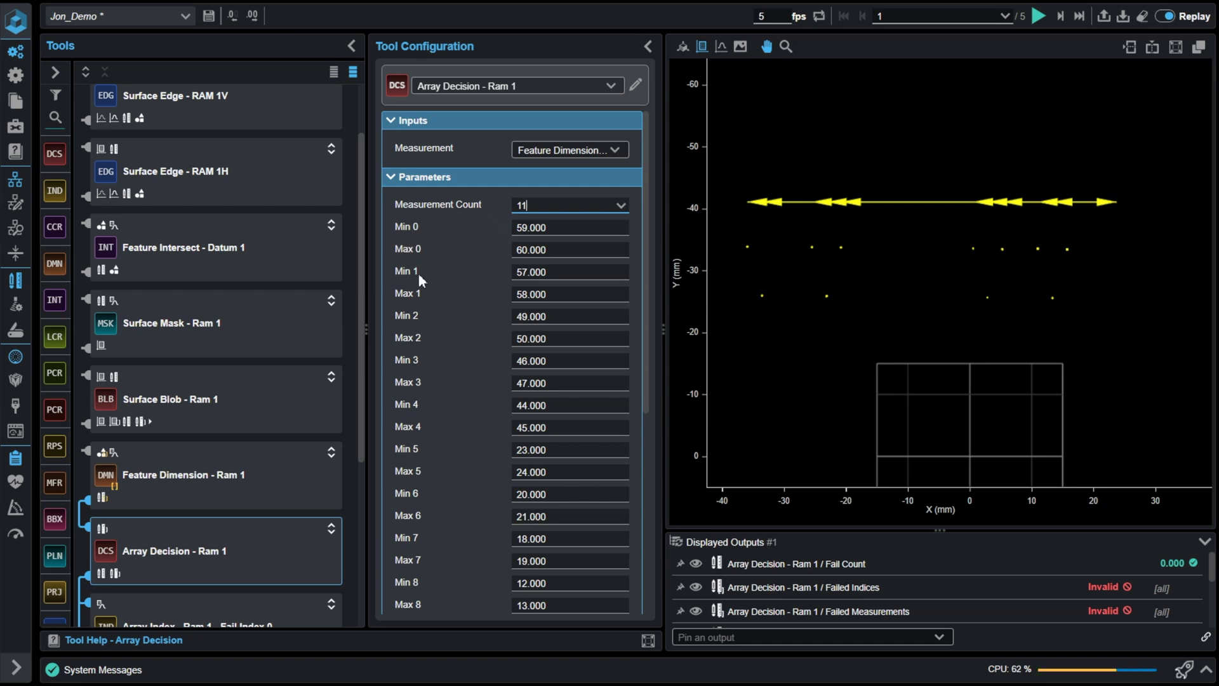
pyautogui.scroll(-3, 476, 361)
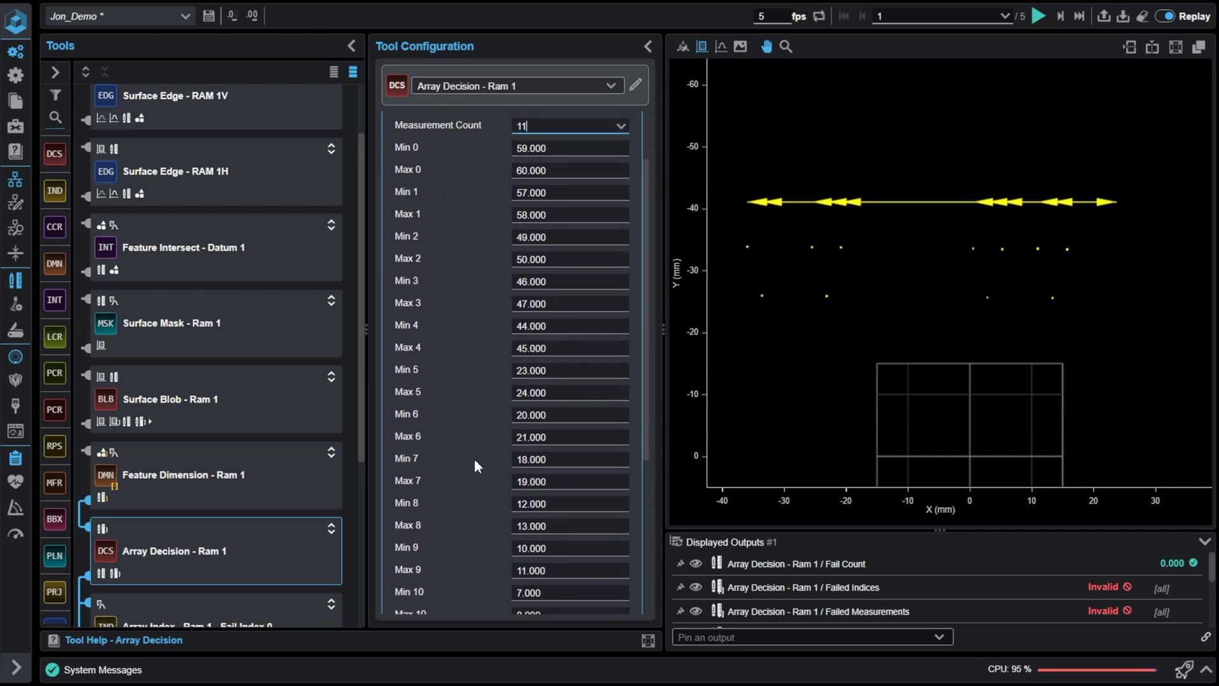
# - Step the replay to frame 4, where Array Decision shows Fail Count 5 and Min Fail Index 4
pyautogui.scroll(-5, 477, 510)
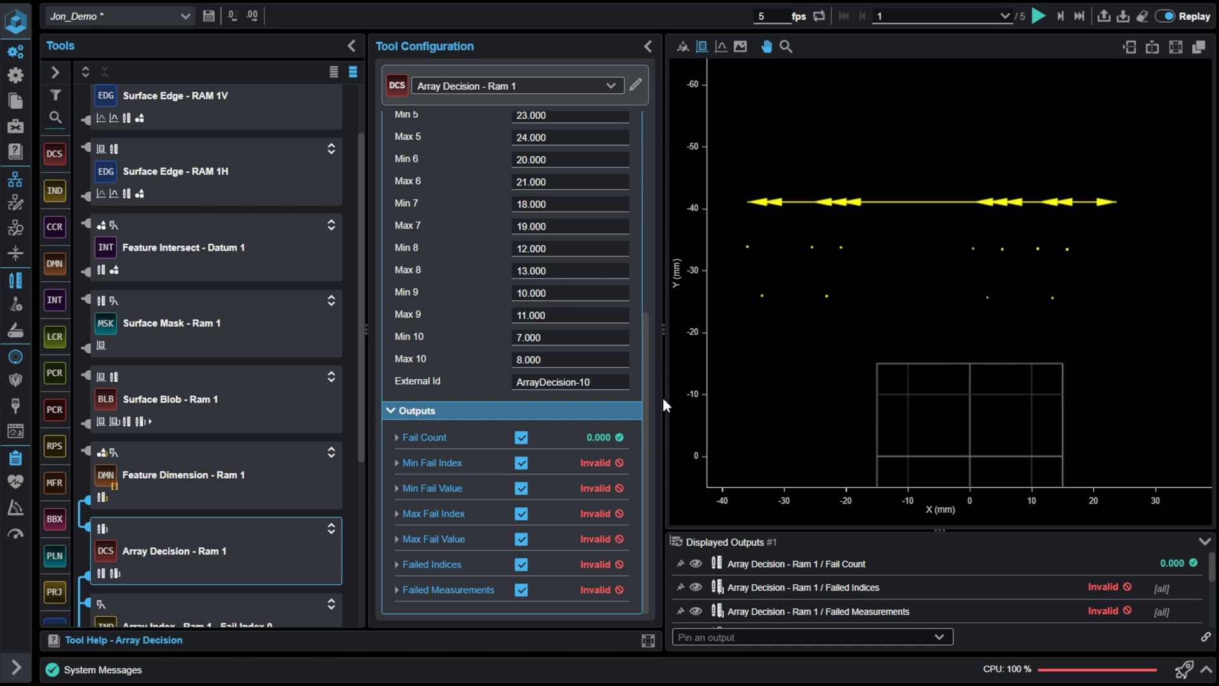
pyautogui.scroll(-2, 824, 585)
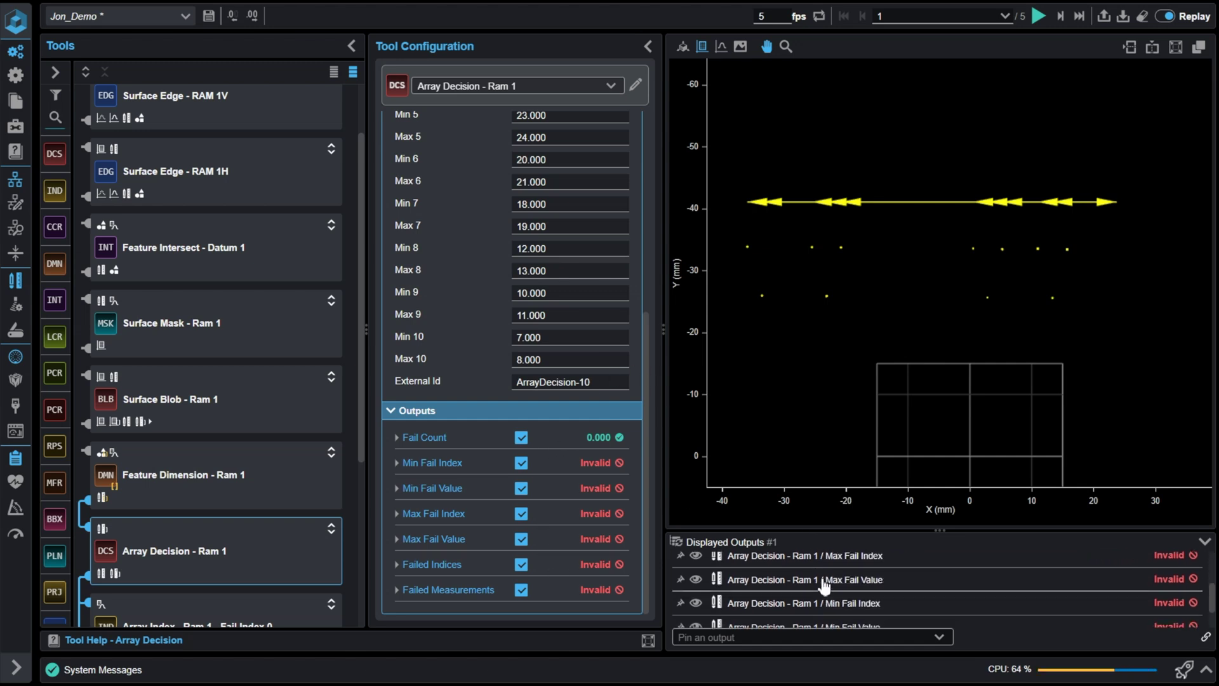
pyautogui.scroll(2, 824, 585)
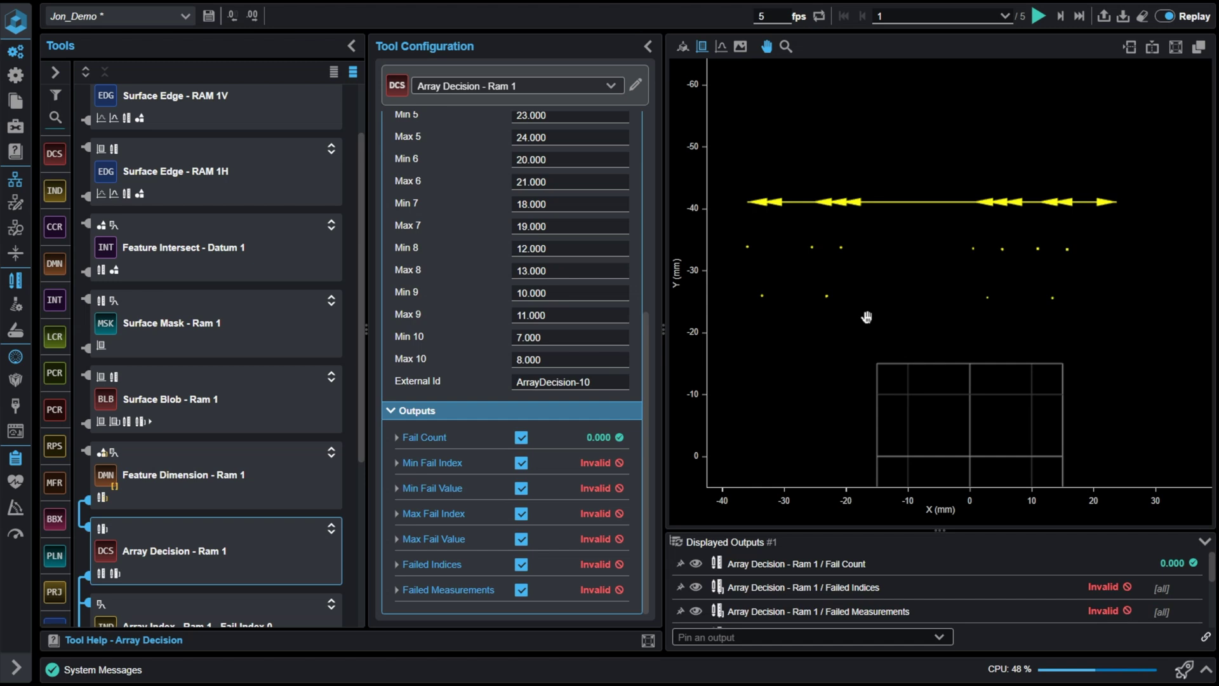
pyautogui.click(1059, 16)
pyautogui.click(1059, 16)
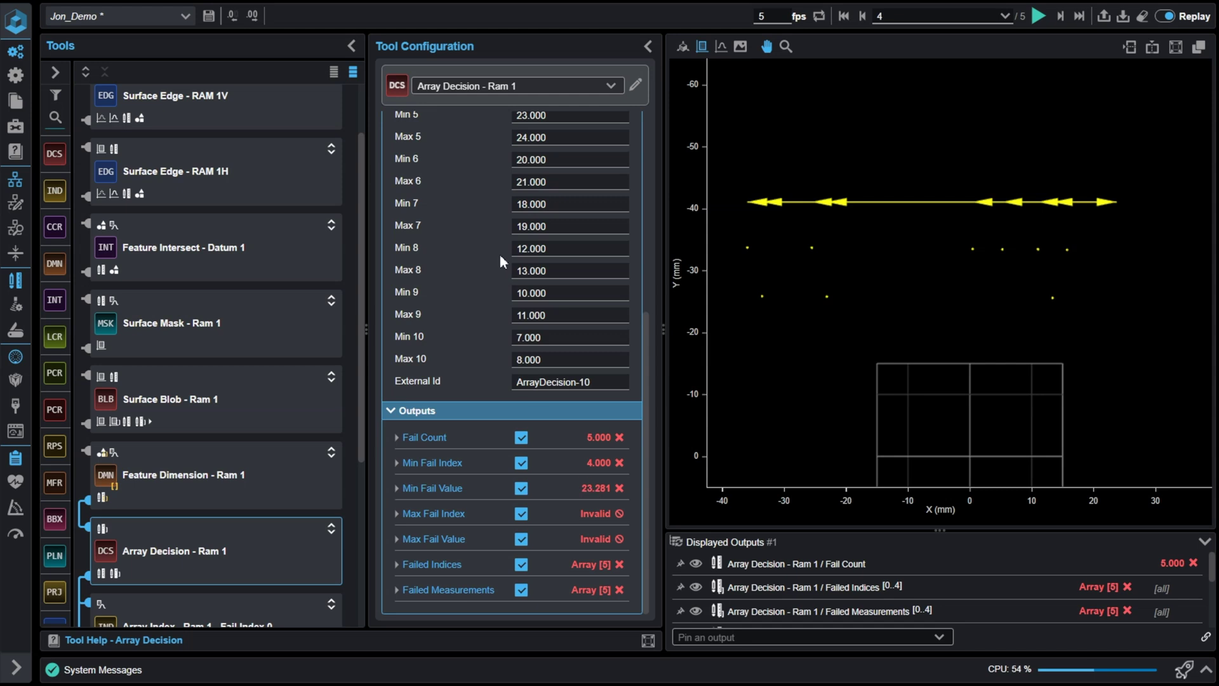
pyautogui.scroll(3, 499, 253)
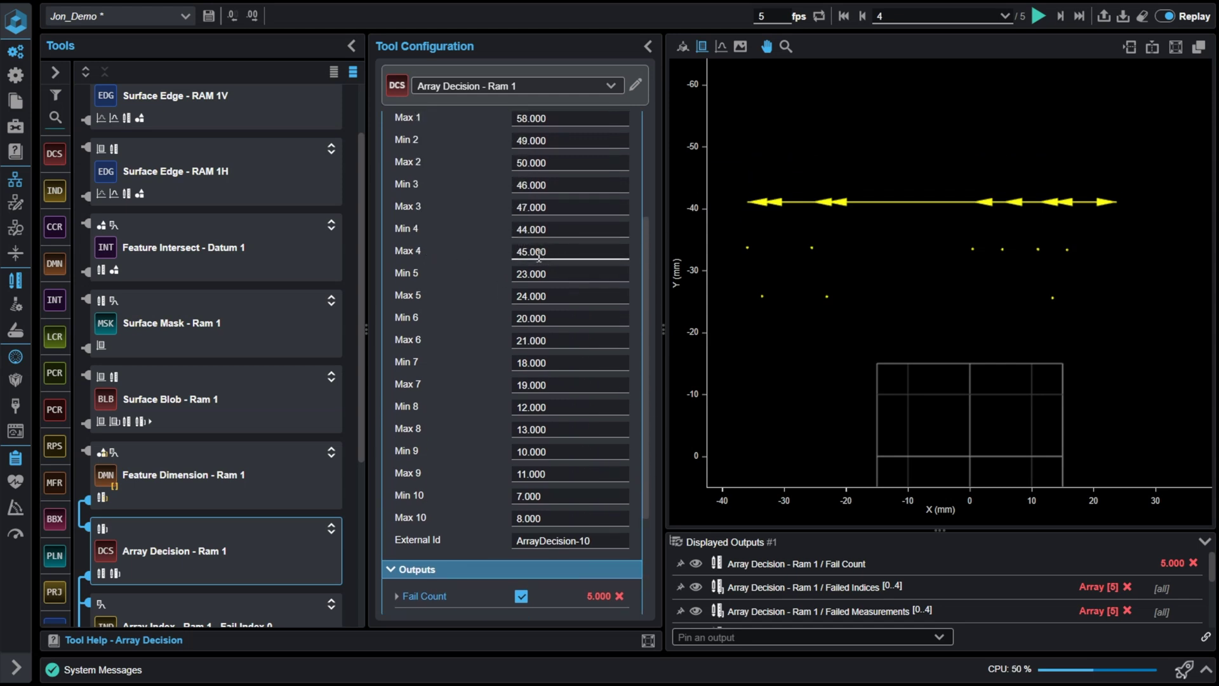
pyautogui.scroll(-3, 539, 254)
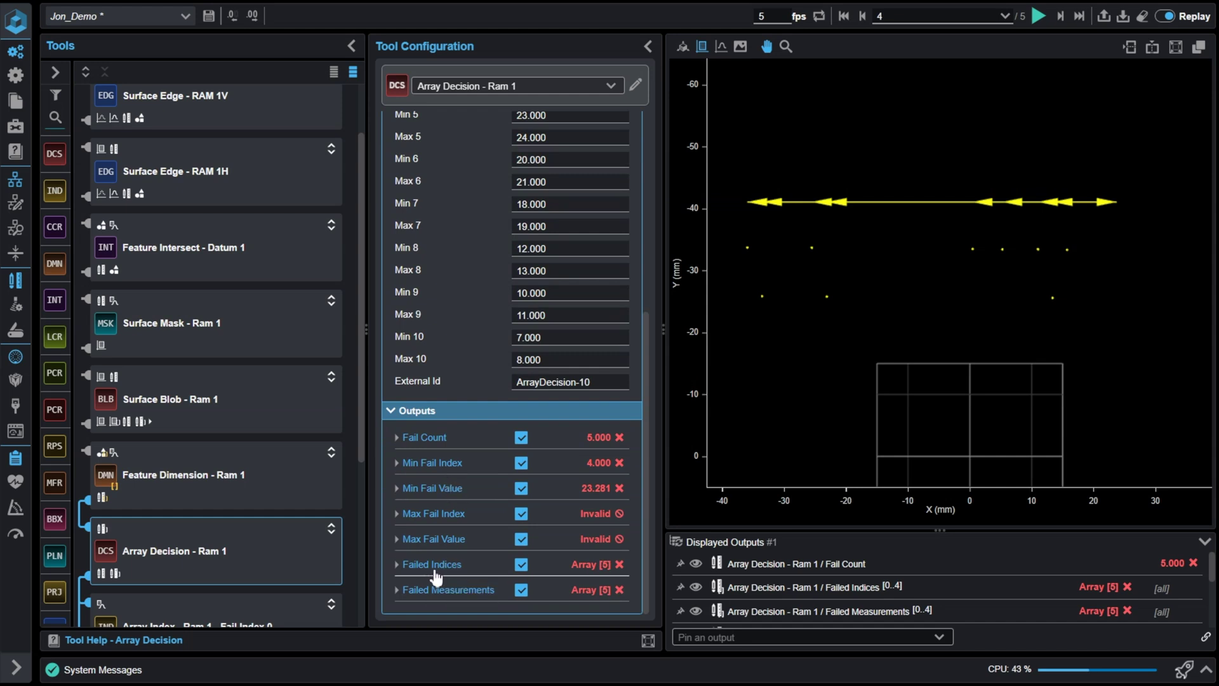
pyautogui.moveTo(577, 574)
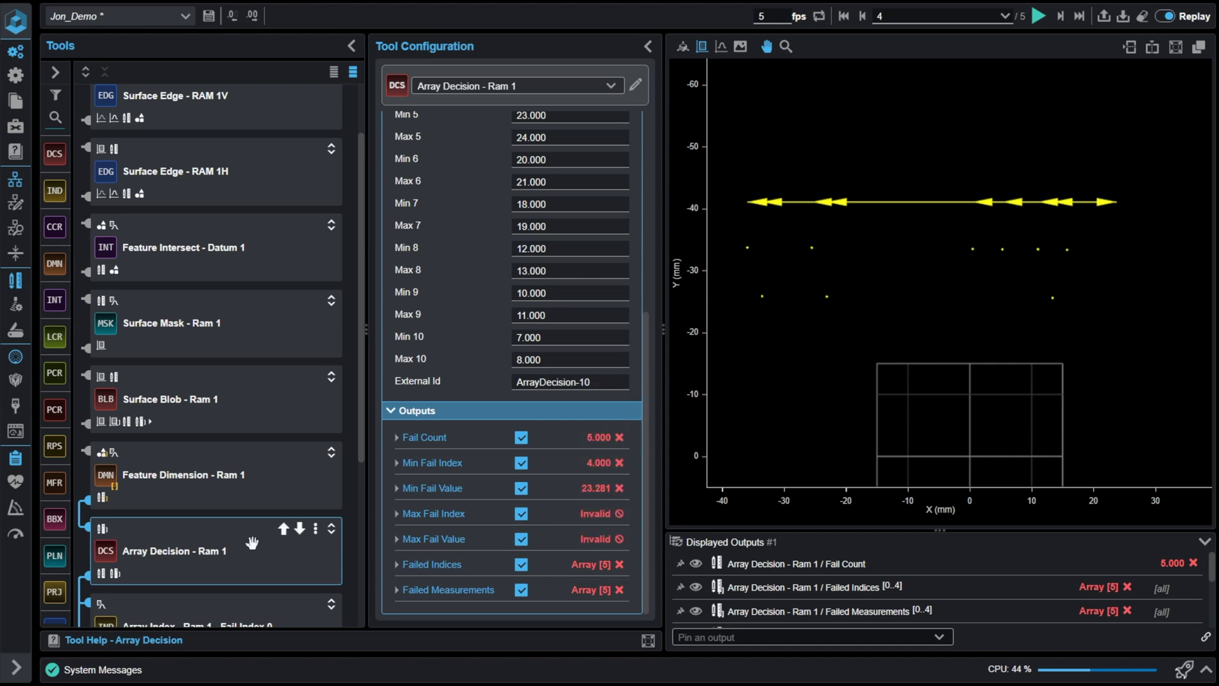
pyautogui.scroll(-2, 257, 539)
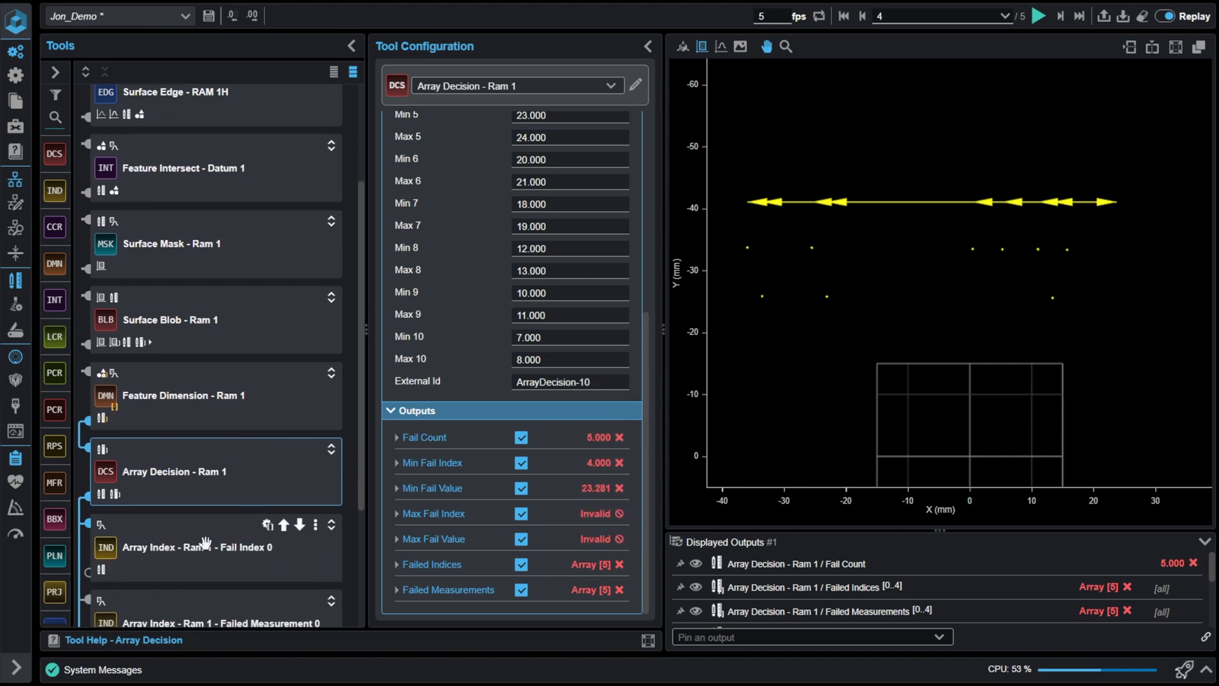
# - Confirm Fail Index 0 uses Array Decision's Failed Indices as input with element index 0
pyautogui.scroll(-4, 195, 531)
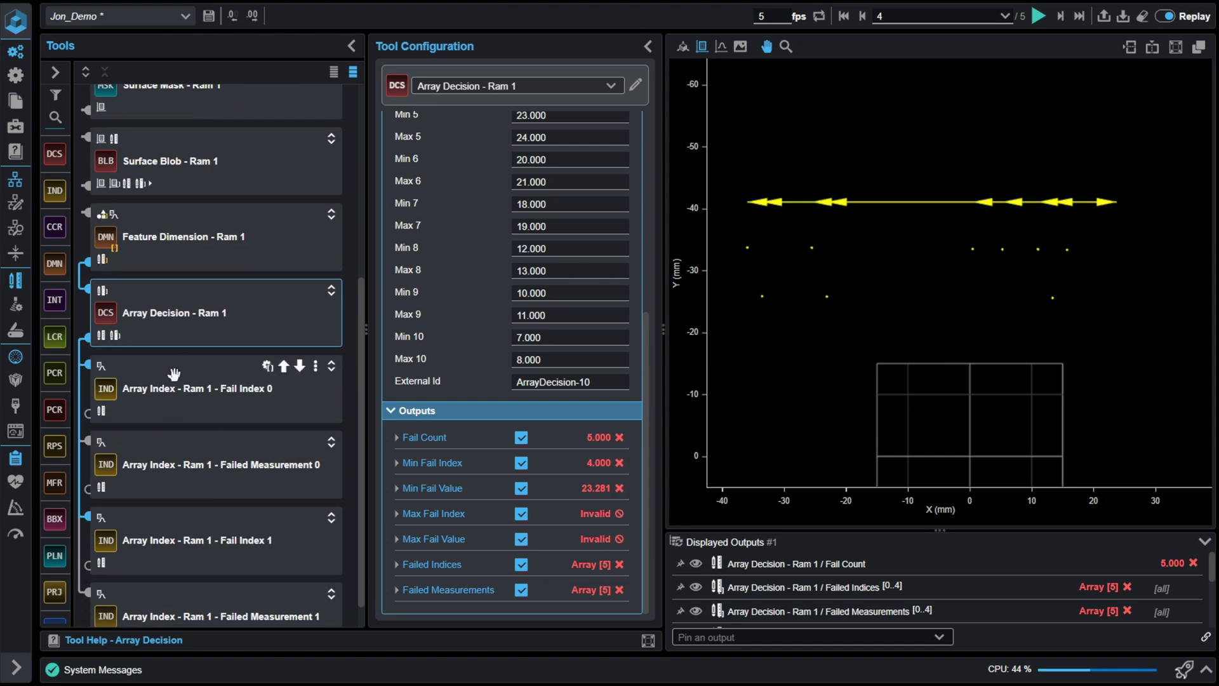
pyautogui.click(173, 370)
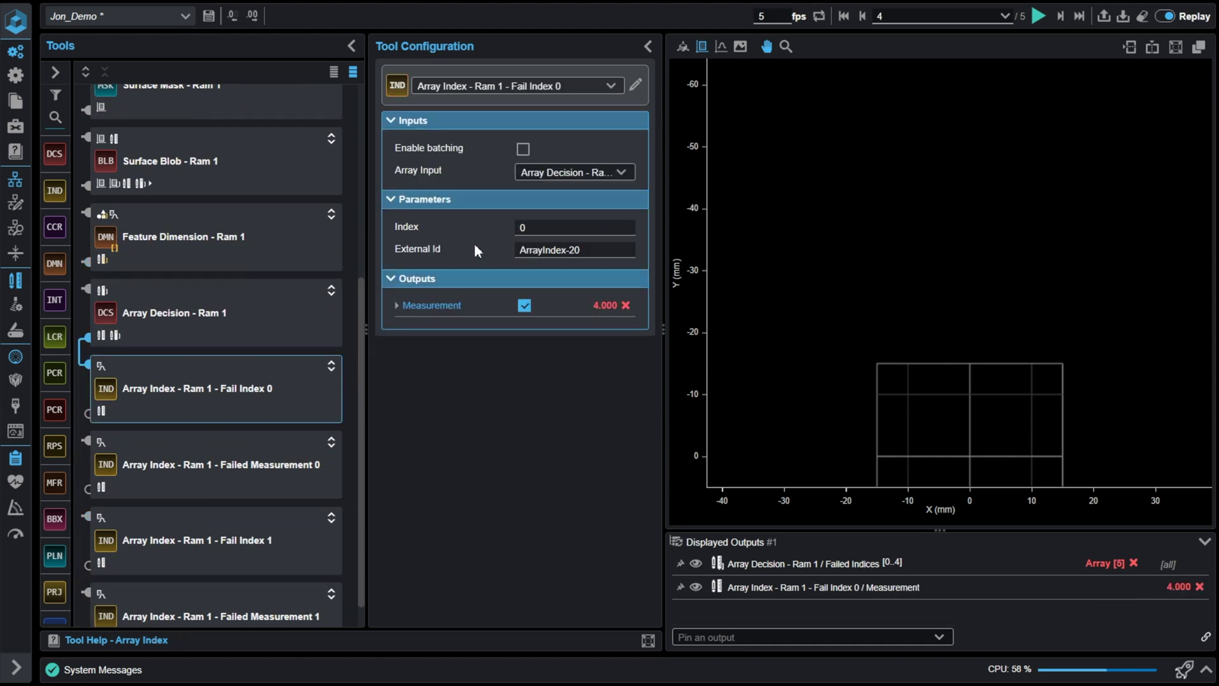
pyautogui.click(544, 174)
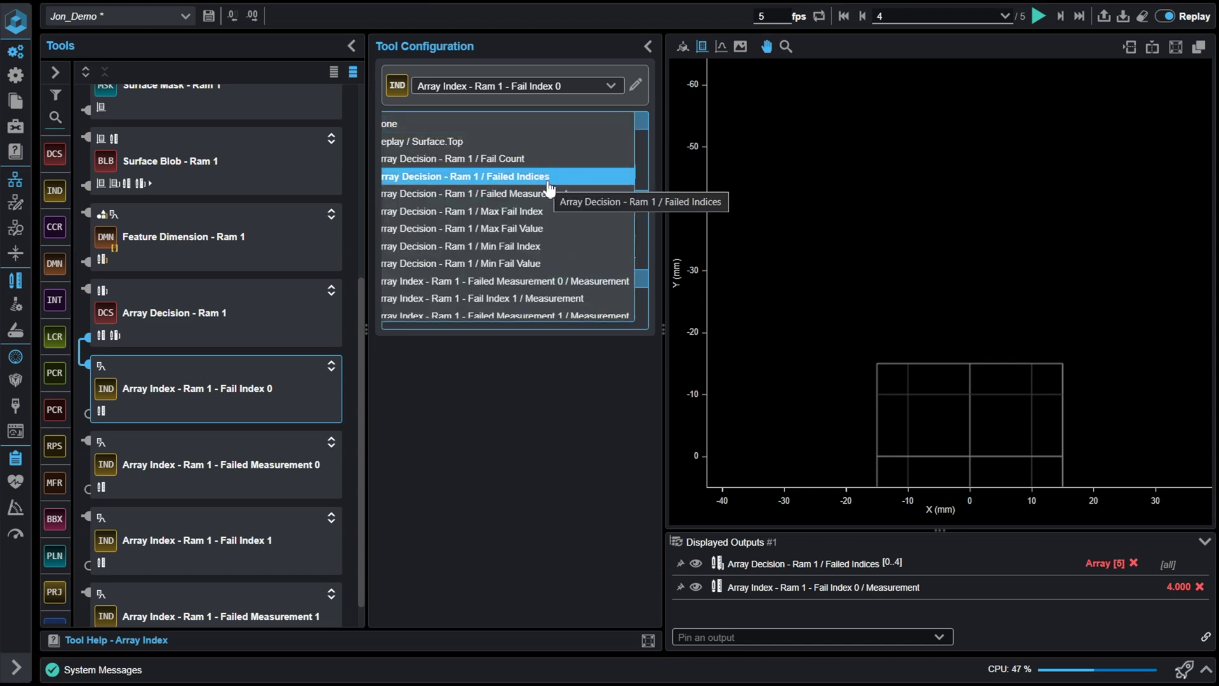
pyautogui.click(587, 176)
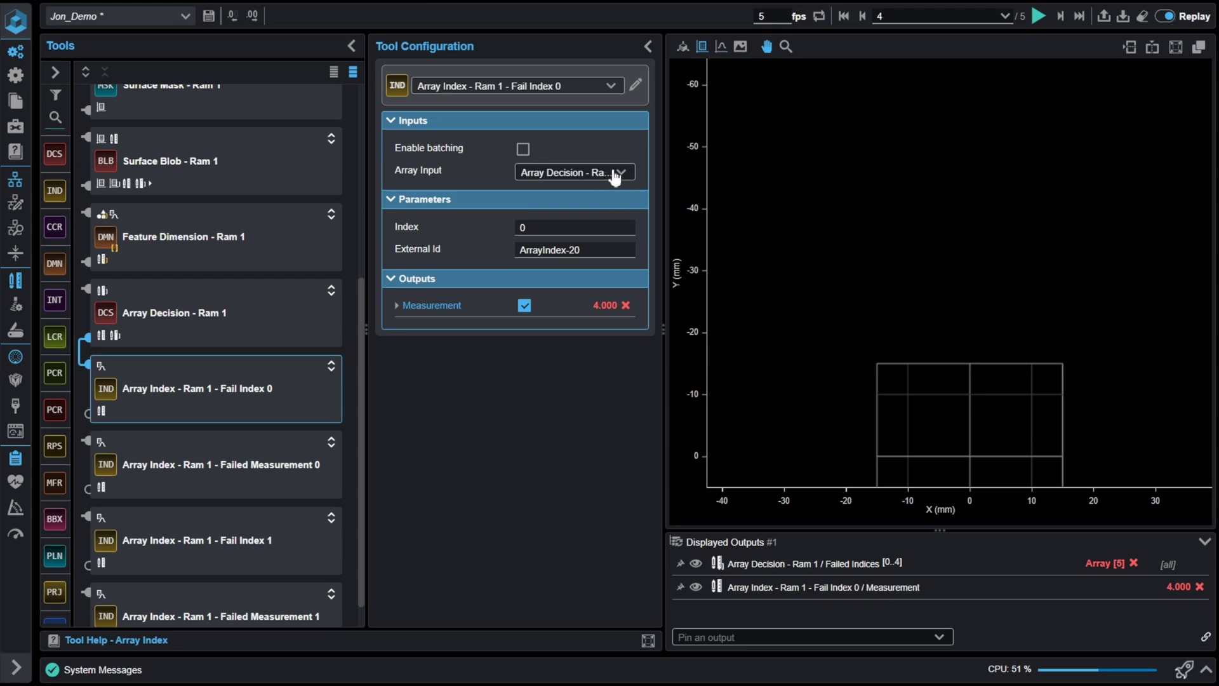
pyautogui.click(521, 224)
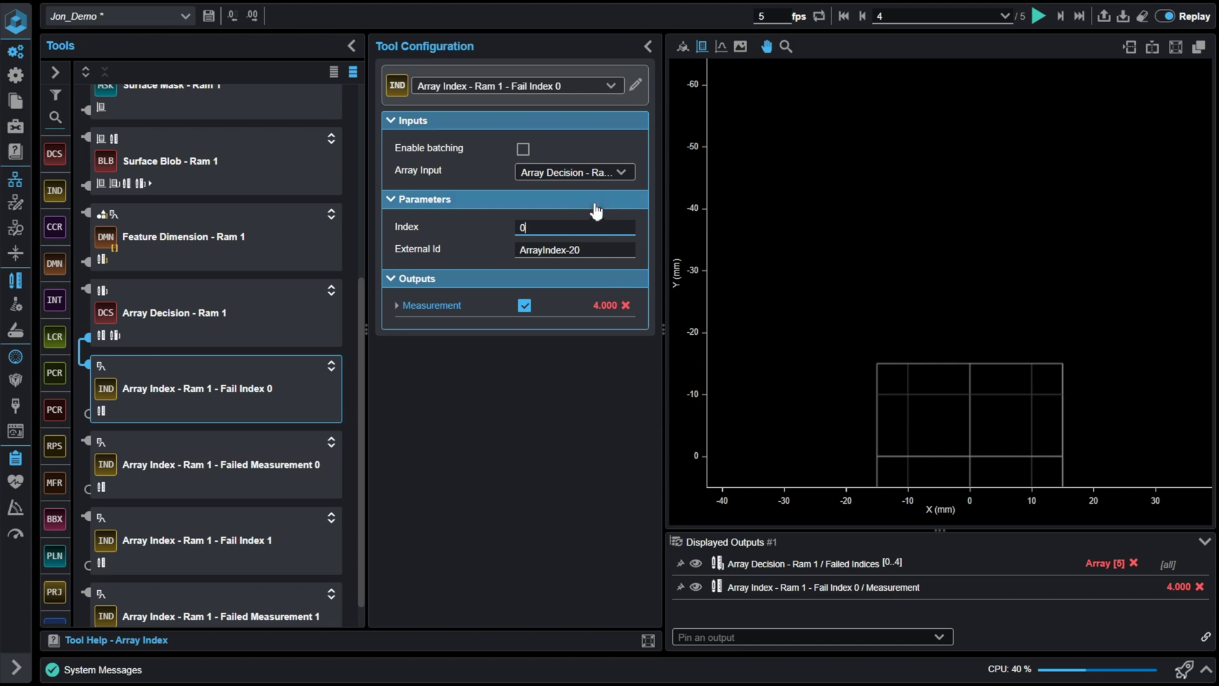
# - Set Failed Measurement 0's array input to Array Decision's Failed Measurements
pyautogui.click(209, 446)
pyautogui.click(576, 185)
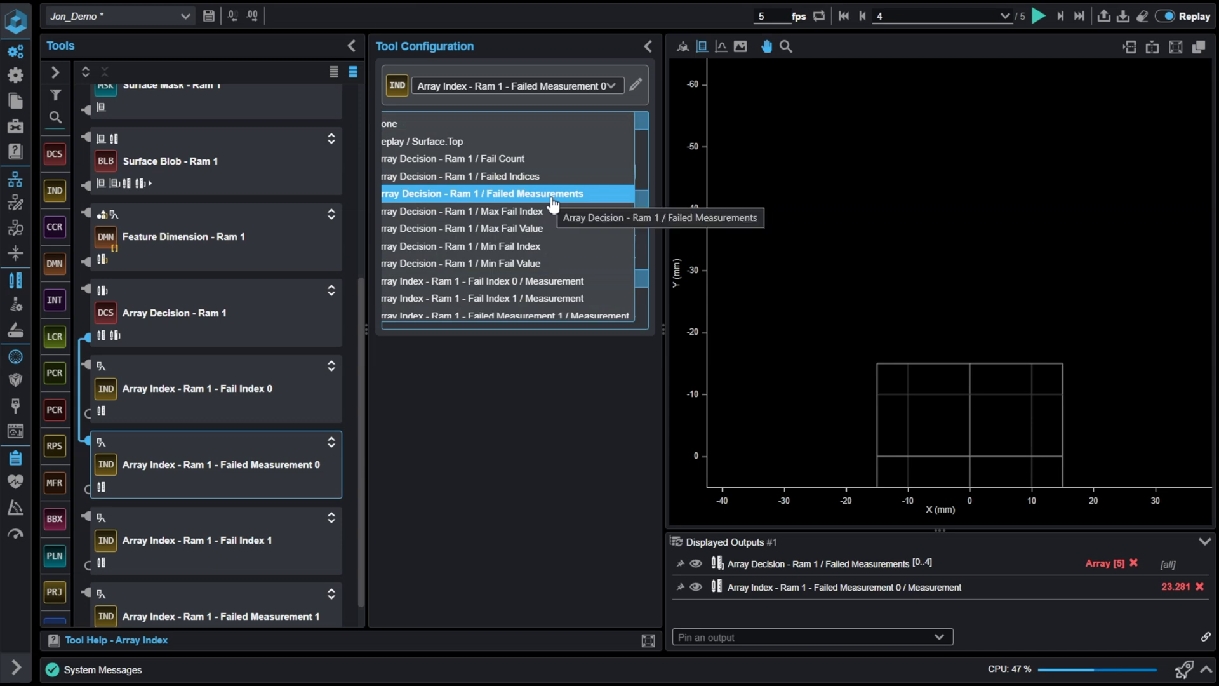
pyautogui.click(551, 194)
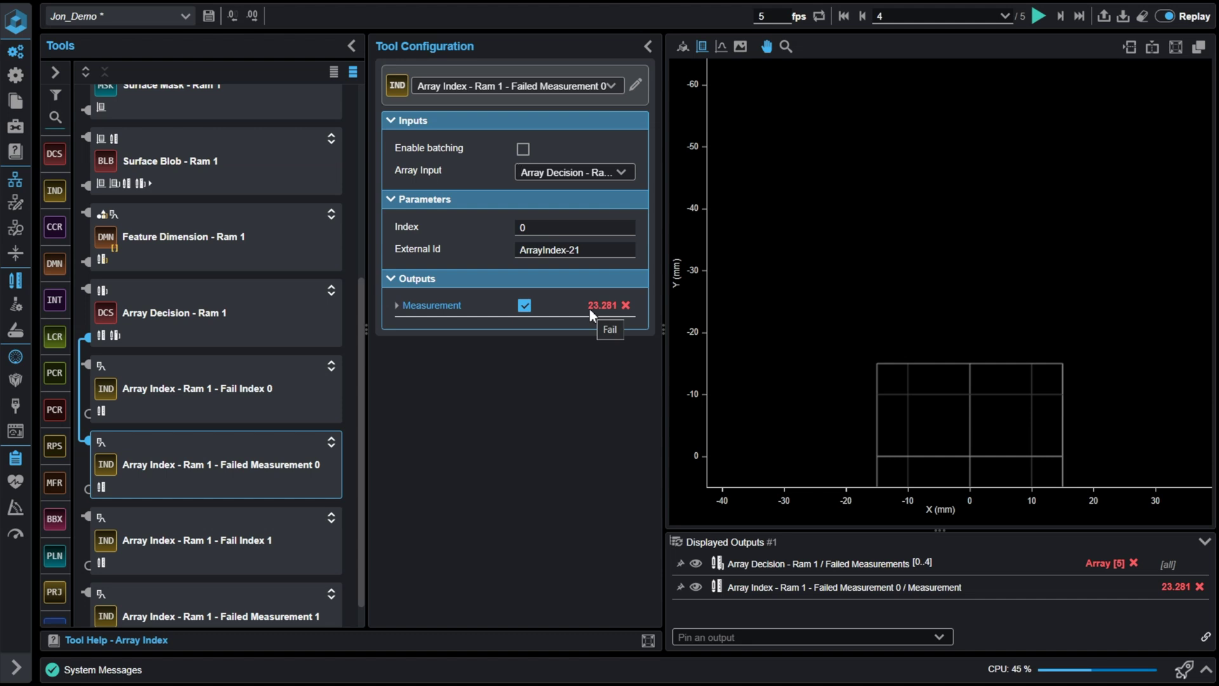
# - Set Fail Index 1's array input to Failed Indices, with element index 1
pyautogui.click(219, 522)
pyautogui.click(582, 173)
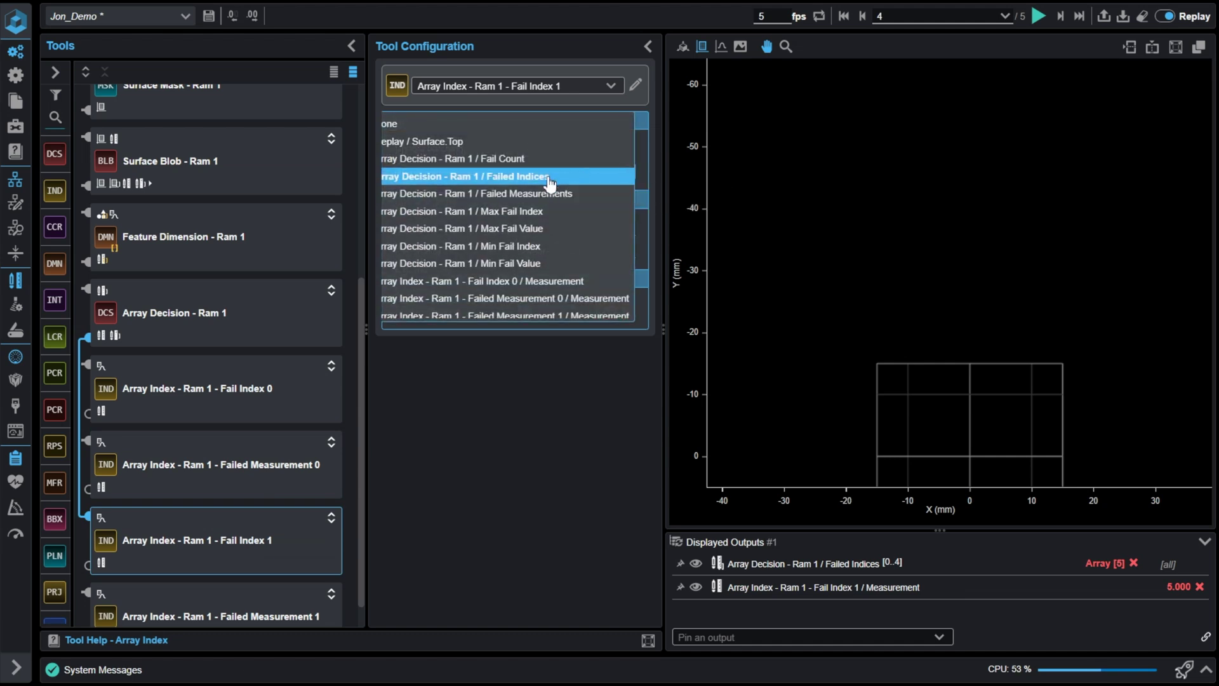
pyautogui.click(581, 181)
pyautogui.click(538, 228)
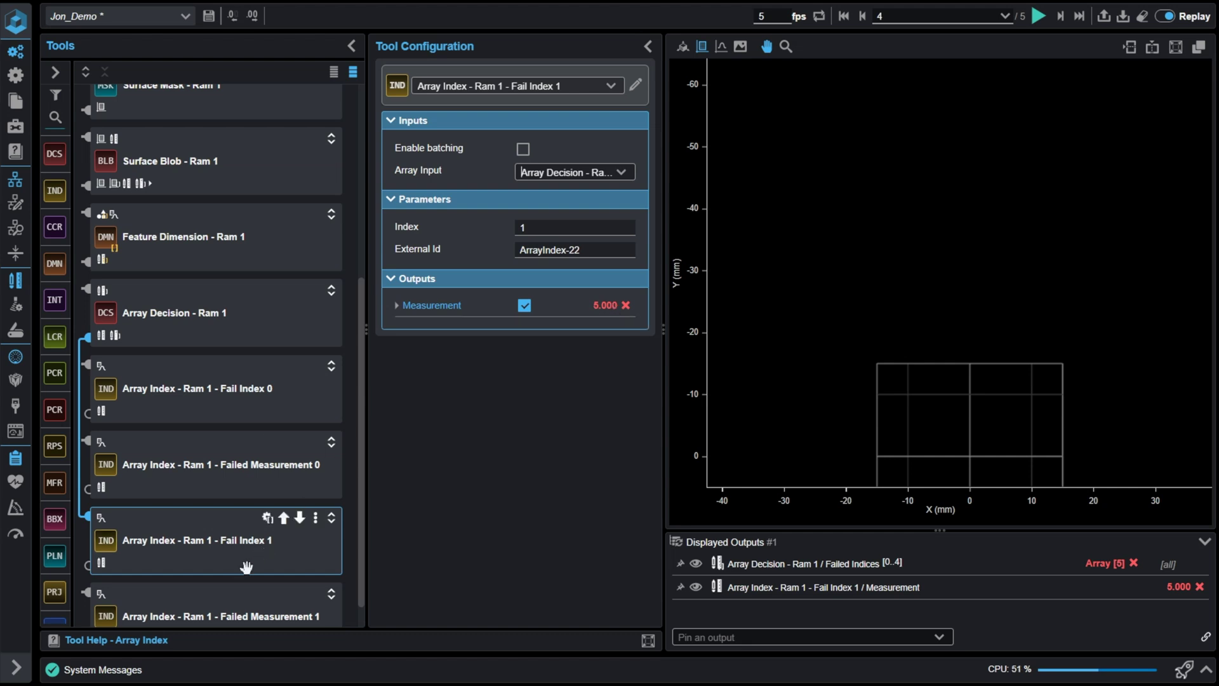
# - Set Failed Measurement 1's Array Input to Array Decision - Ram 1 / Failed Measurements, returning 18.469
pyautogui.click(214, 598)
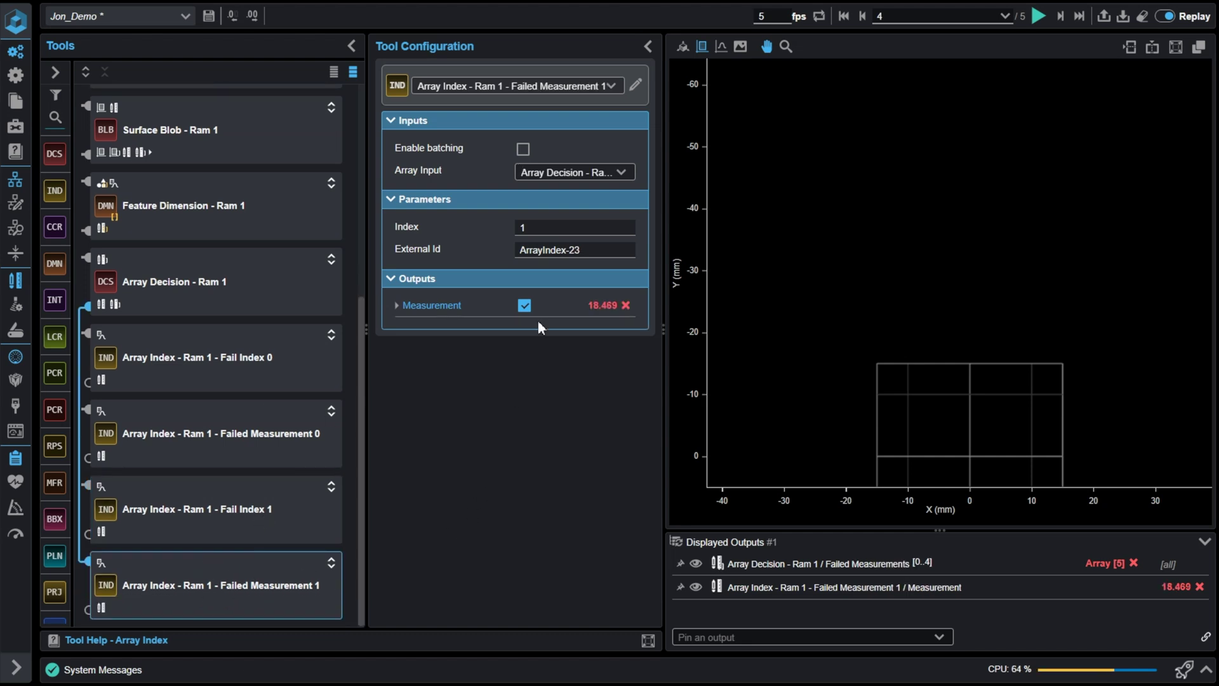
pyautogui.click(538, 180)
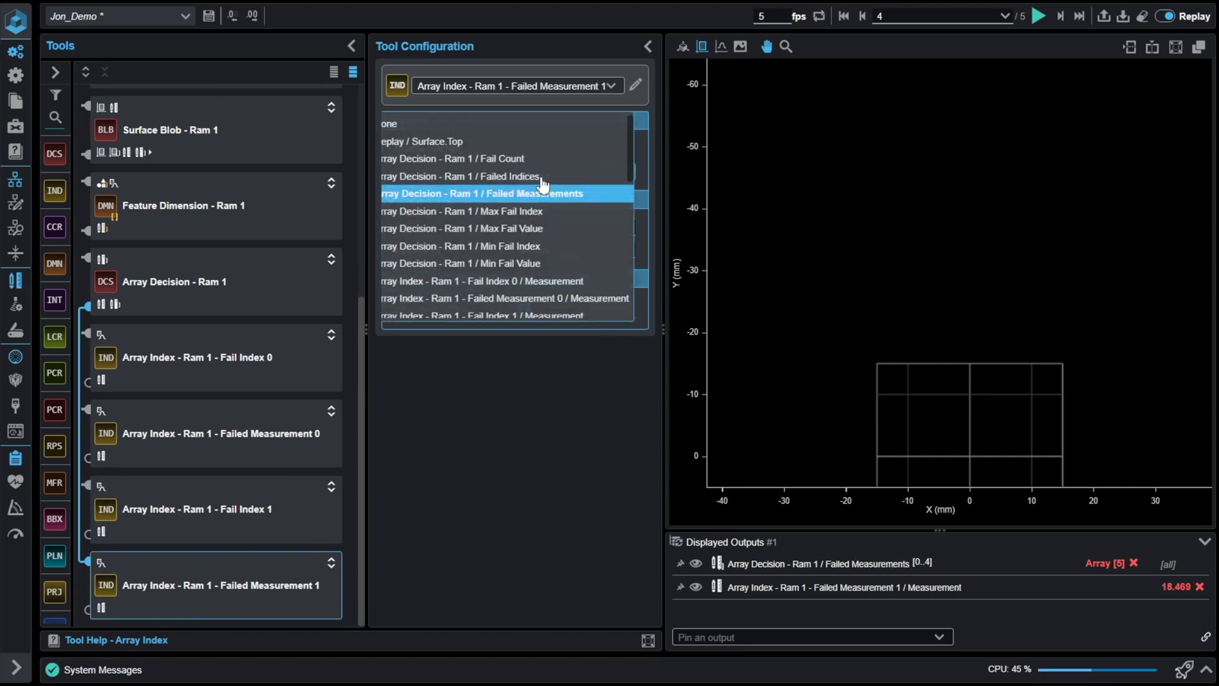
pyautogui.click(574, 194)
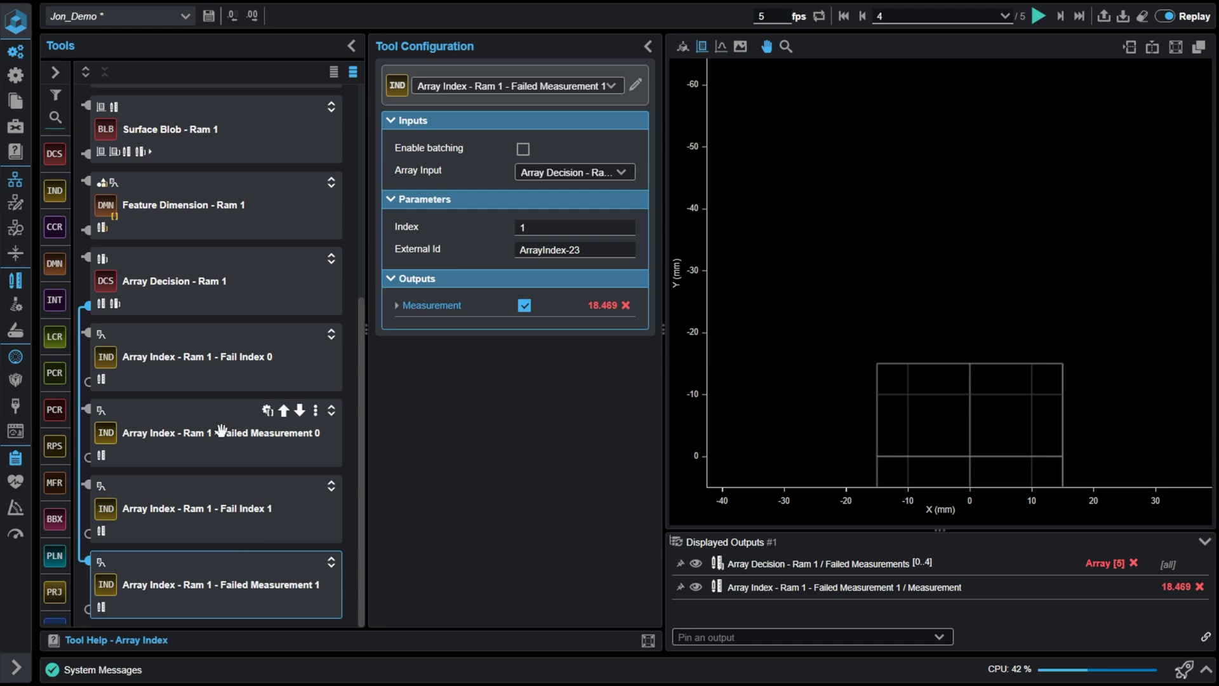
pyautogui.moveTo(17, 409)
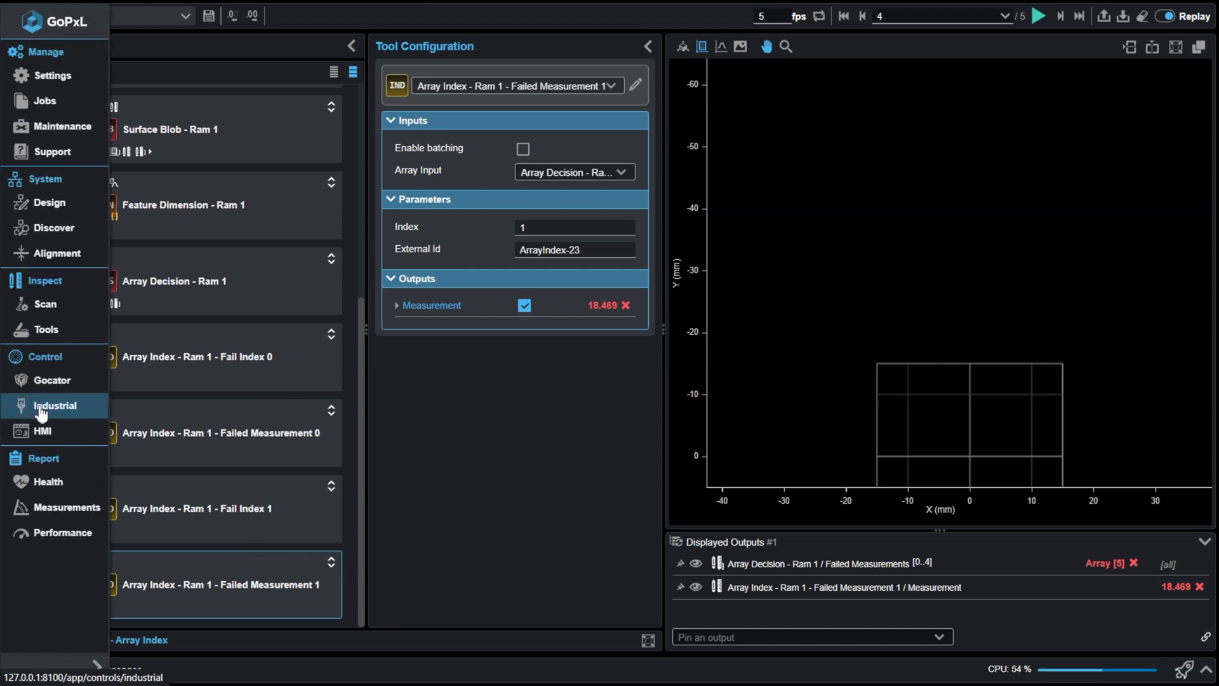
# - In the Industrial EtherNet/IP settings, delete the existing scan output connections
pyautogui.click(42, 409)
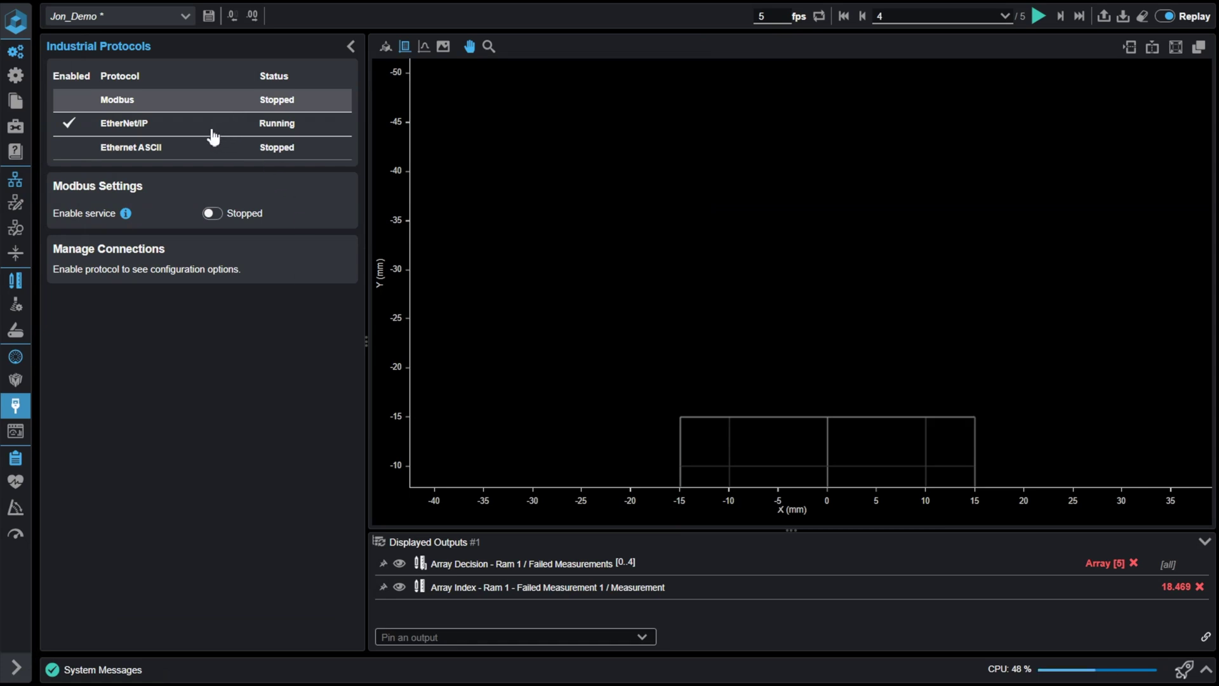
pyautogui.click(166, 130)
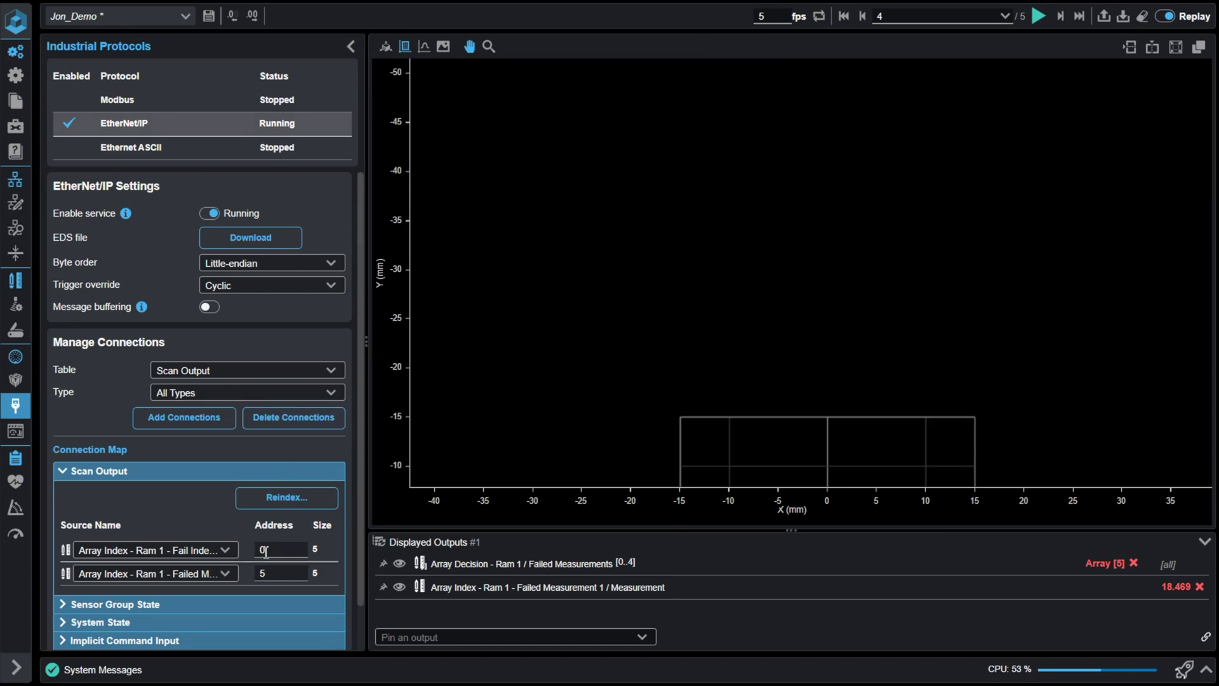
pyautogui.click(265, 419)
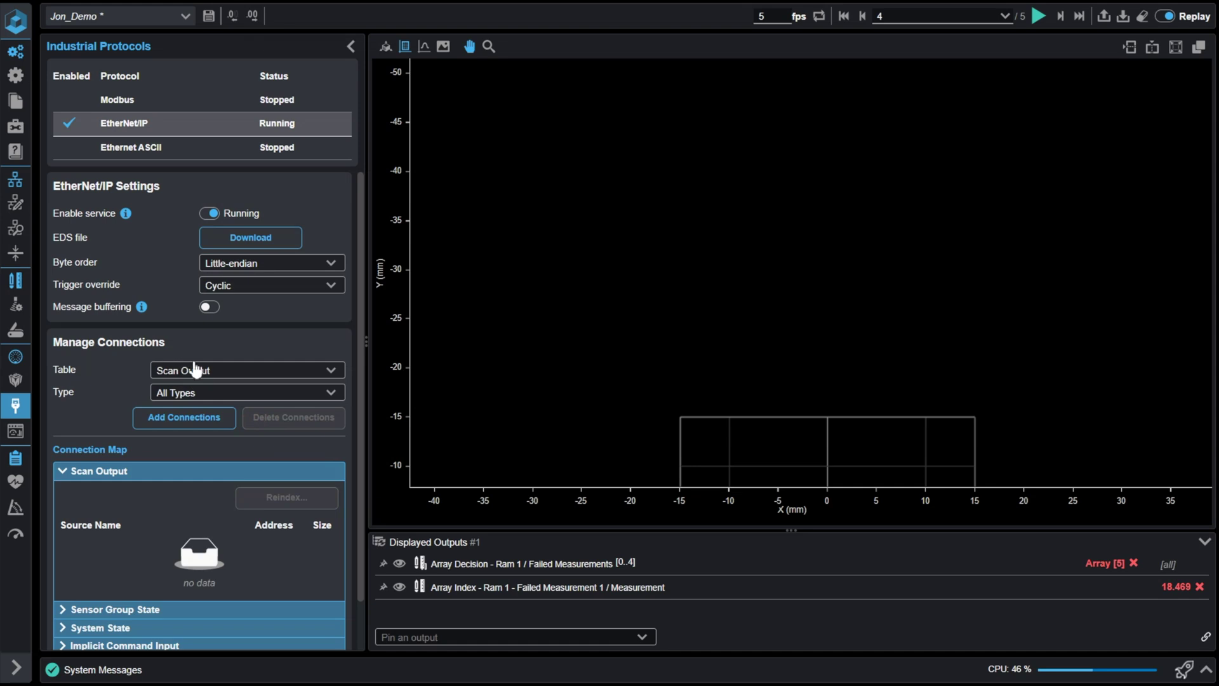
# - Add a Measurement connection sourced from Failed Measurement 0 at address 0
pyautogui.click(210, 396)
pyautogui.click(216, 449)
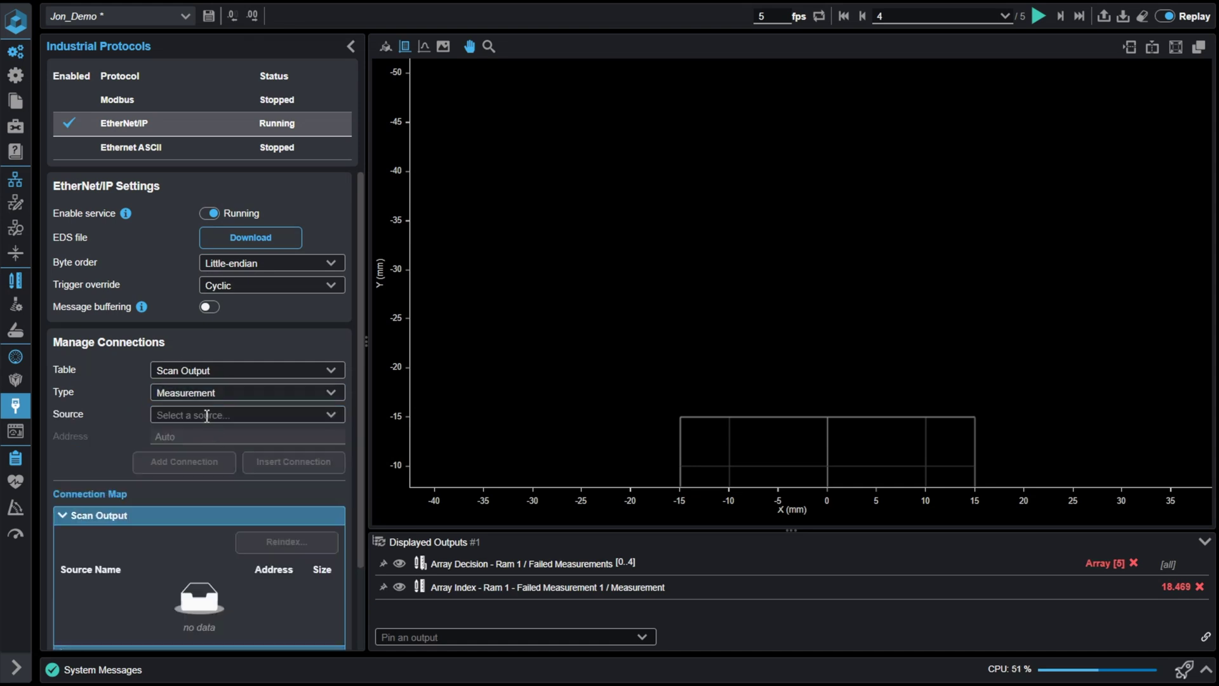
pyautogui.click(335, 415)
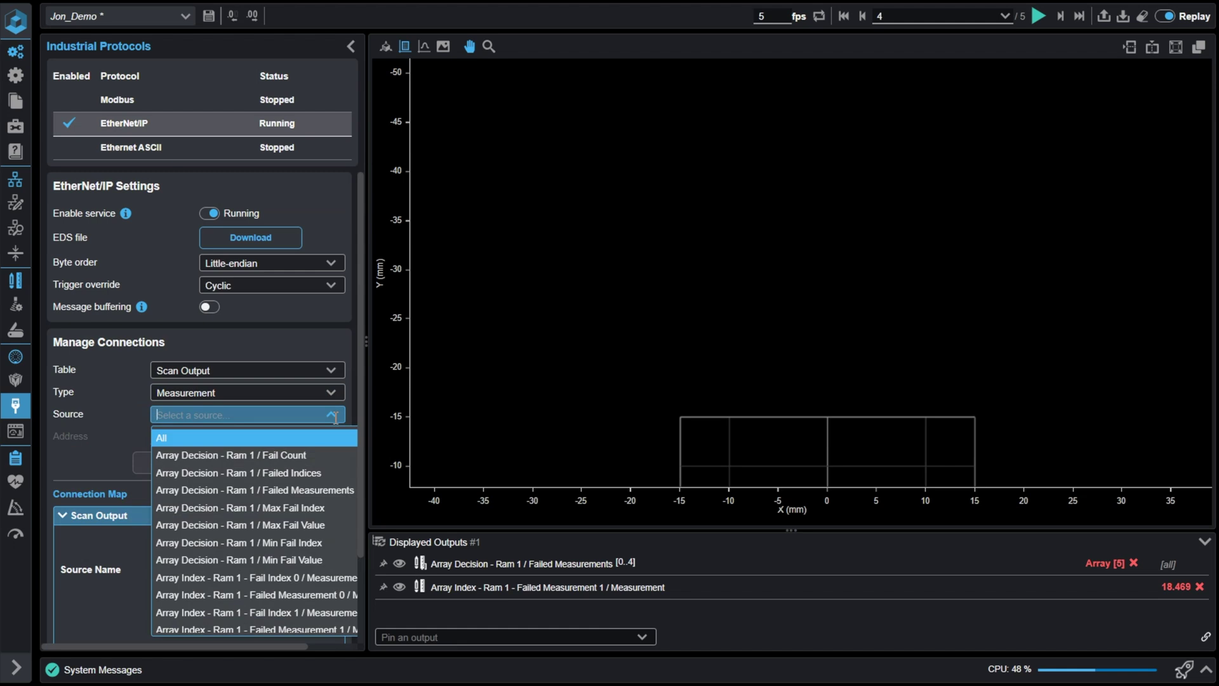
pyautogui.scroll(-1, 245, 588)
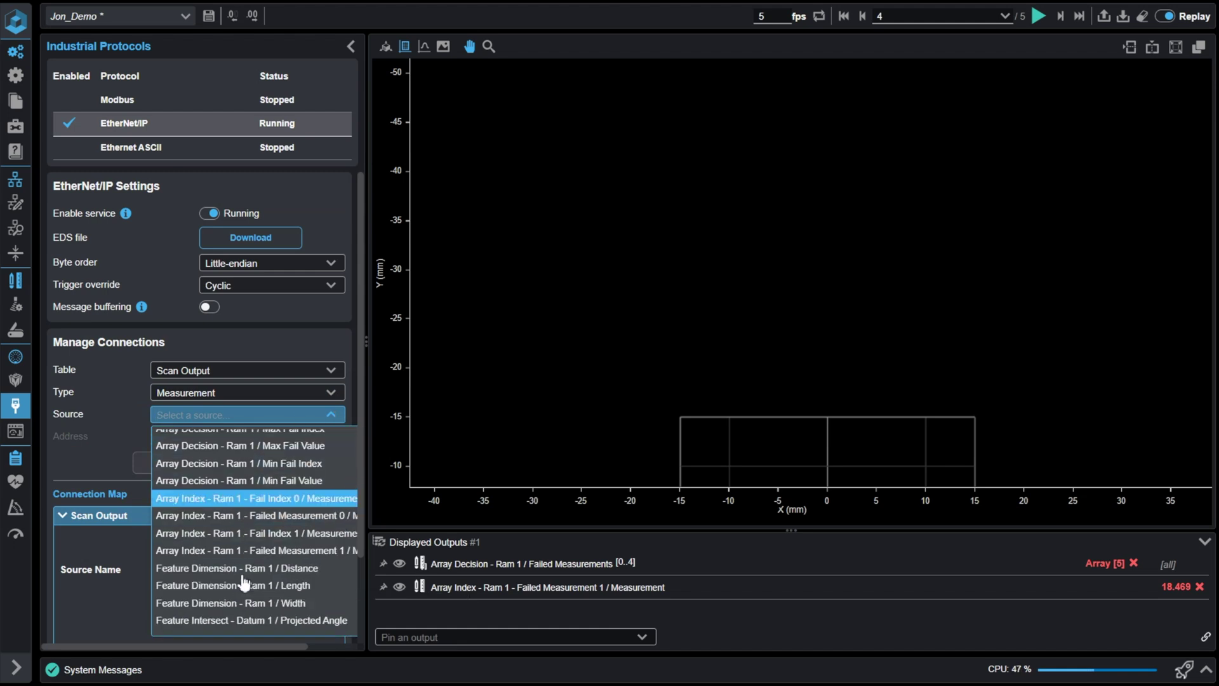
pyautogui.click(255, 516)
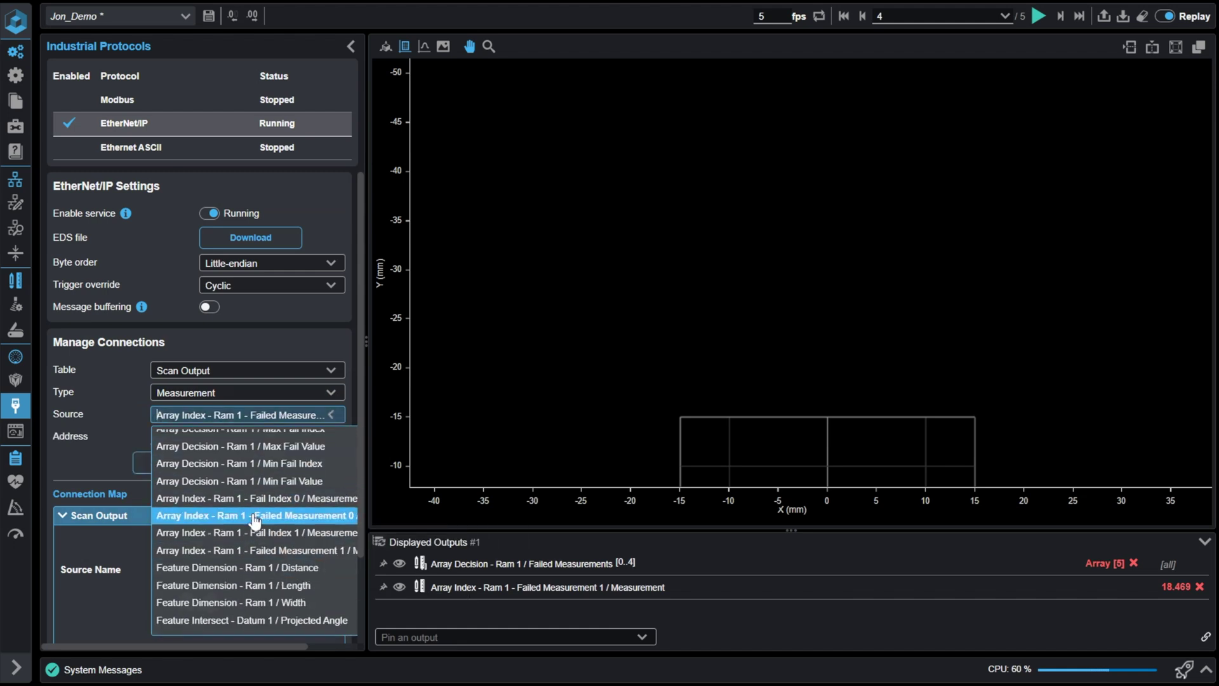
pyautogui.click(202, 472)
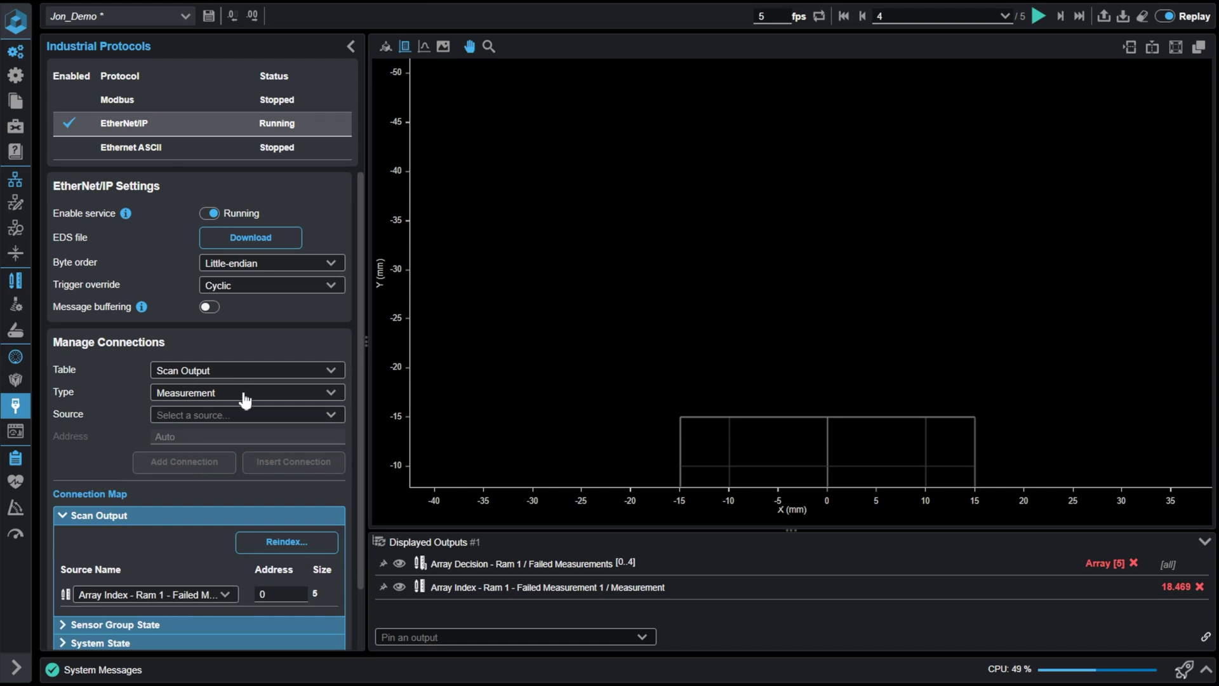
# - Add Array Index - Ram 1 - Failed Measurement 1 as a second connection at address 5
pyautogui.click(230, 414)
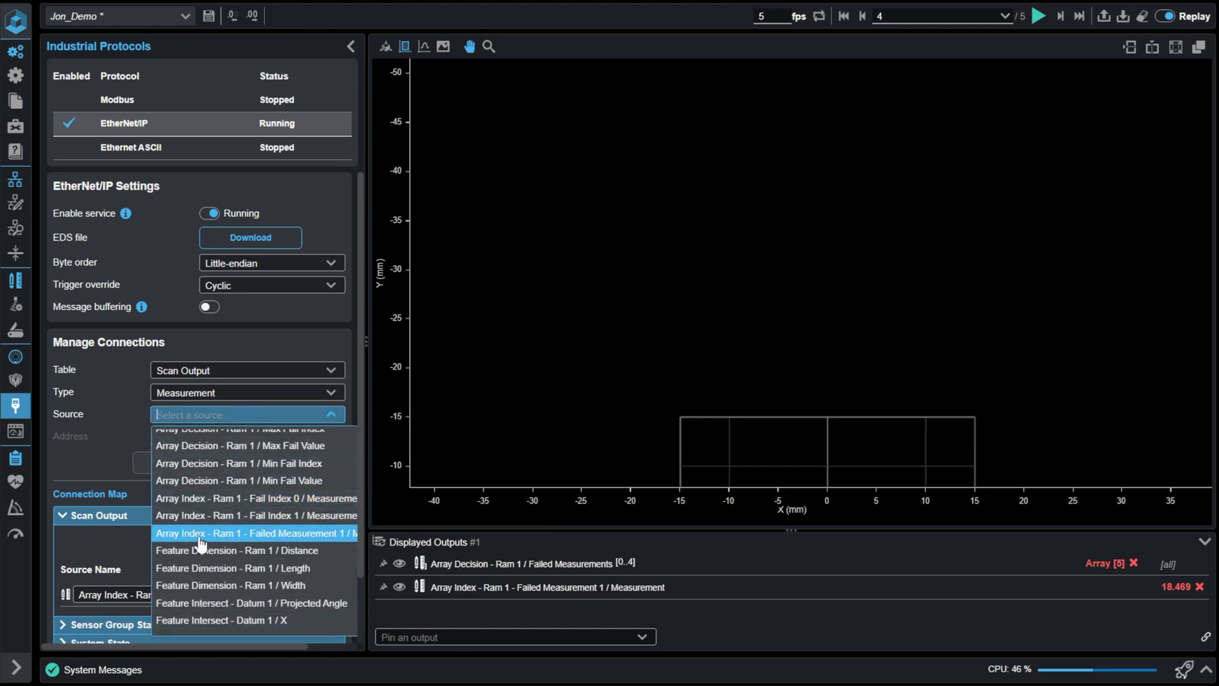
pyautogui.click(280, 541)
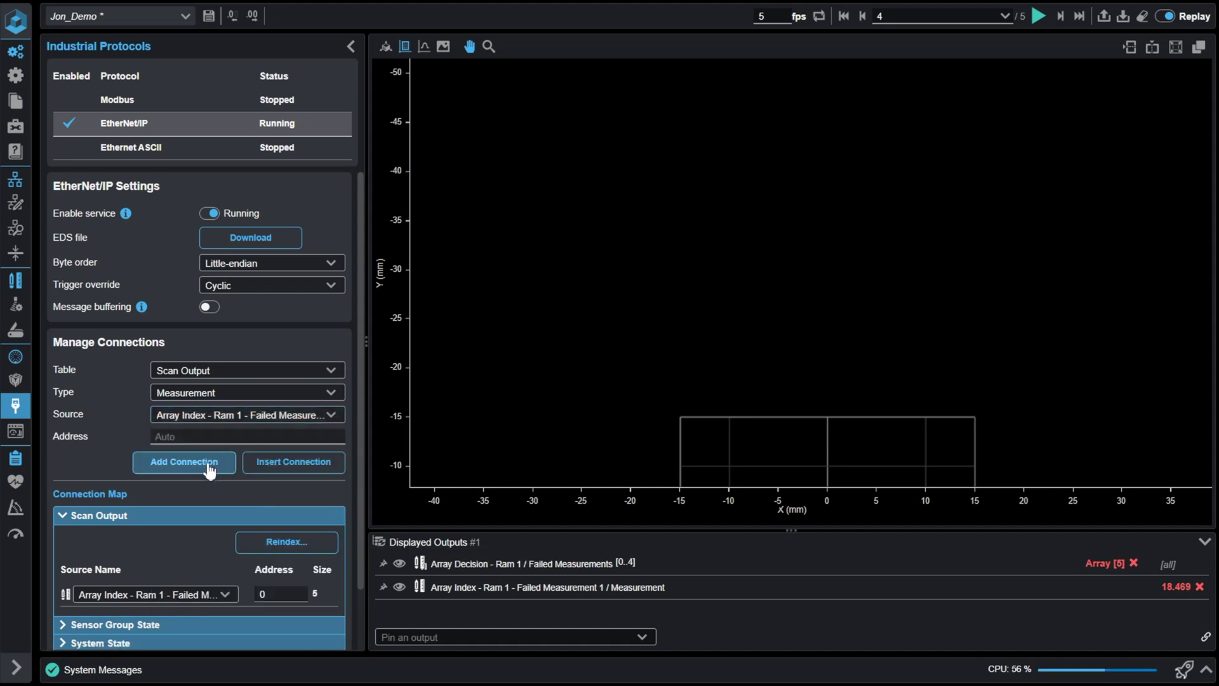
pyautogui.click(210, 463)
pyautogui.scroll(-3, 235, 485)
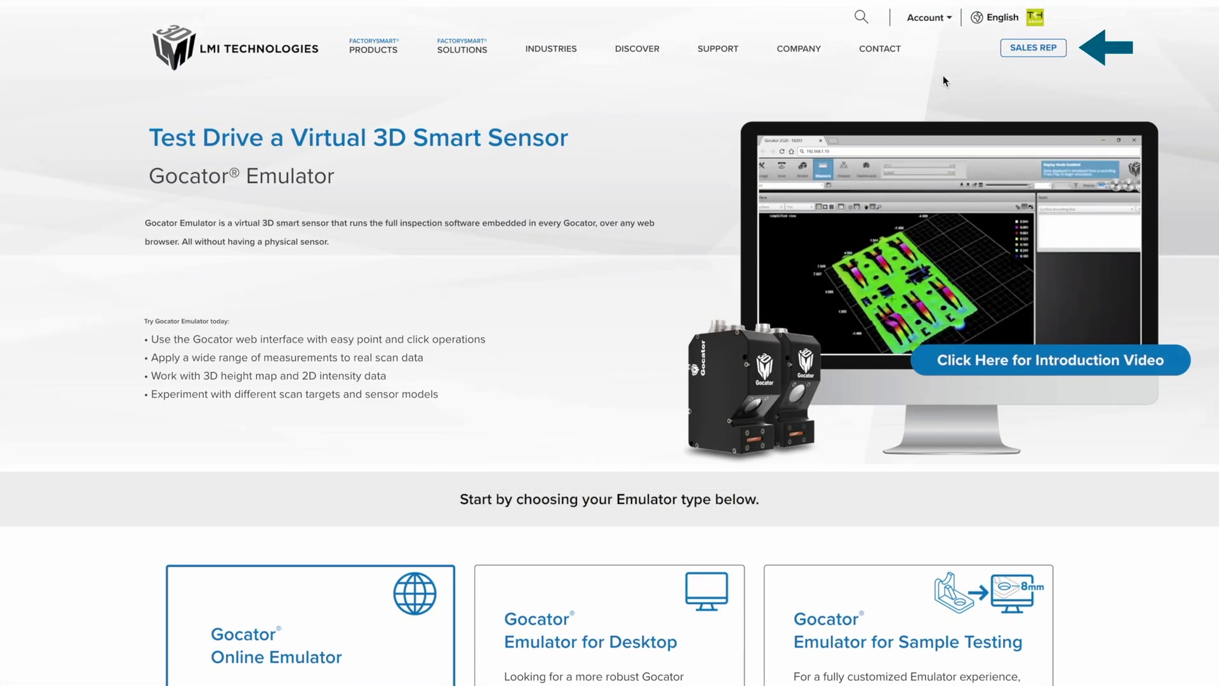
# - Use the SALES REP button to bring up the Contact LMI Sales form
pyautogui.click(1032, 48)
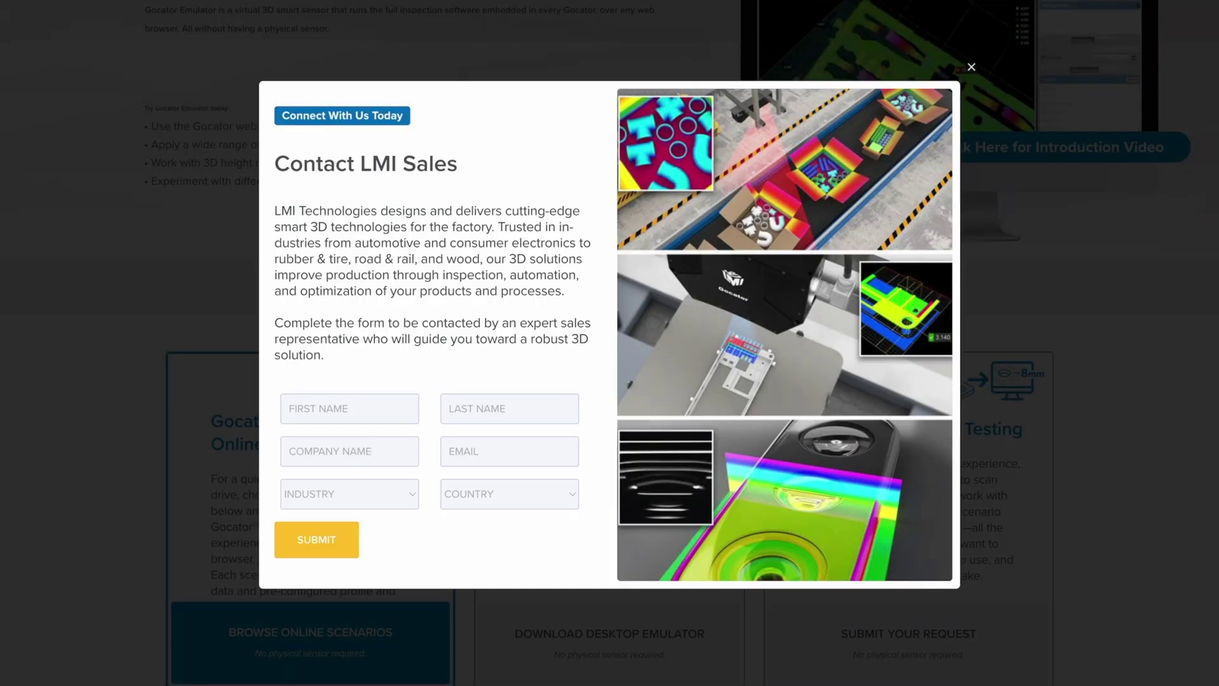